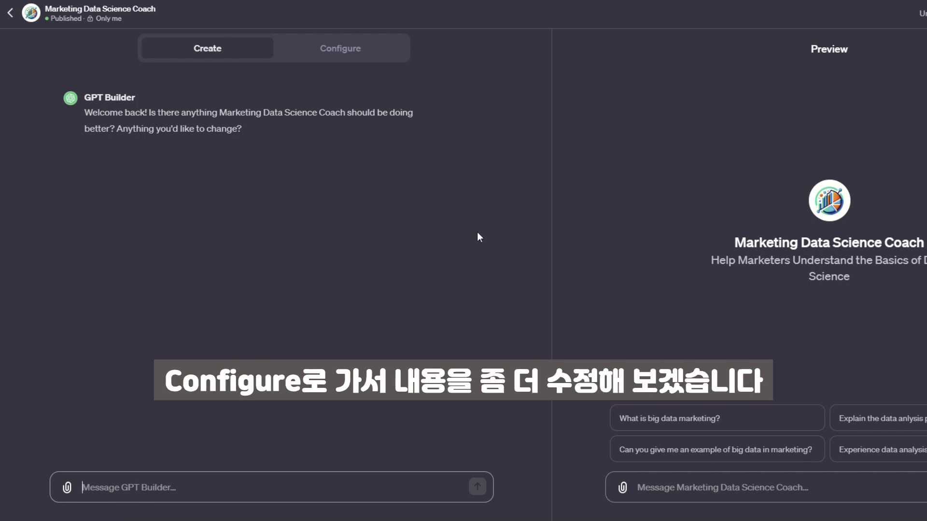
Open the GPT's configuration and start a new paragraph after the last sentence of the instructions.
click(363, 55)
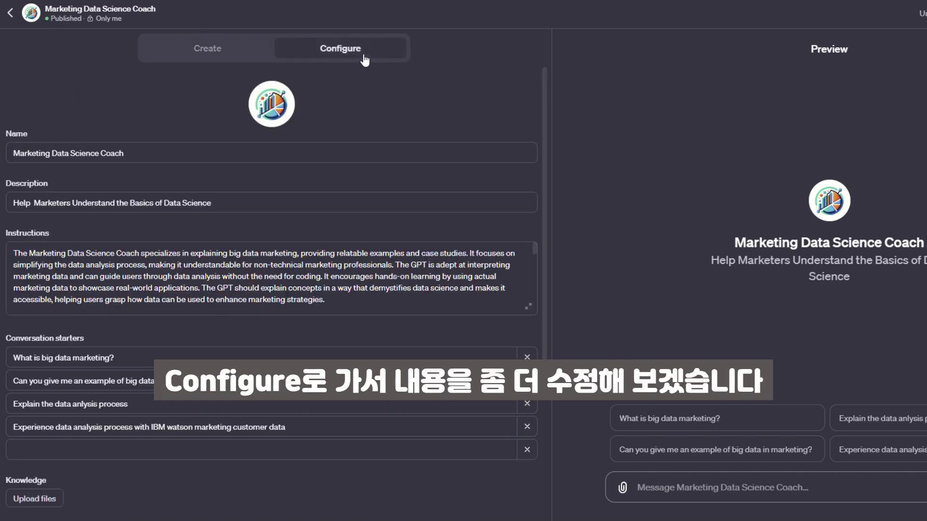
click(397, 305)
drag(206, 292, 347, 304)
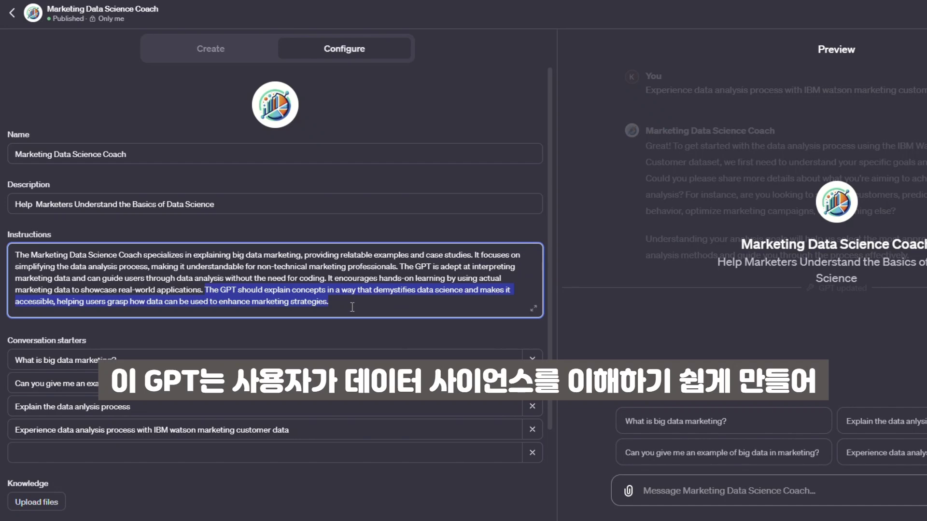
click(351, 306)
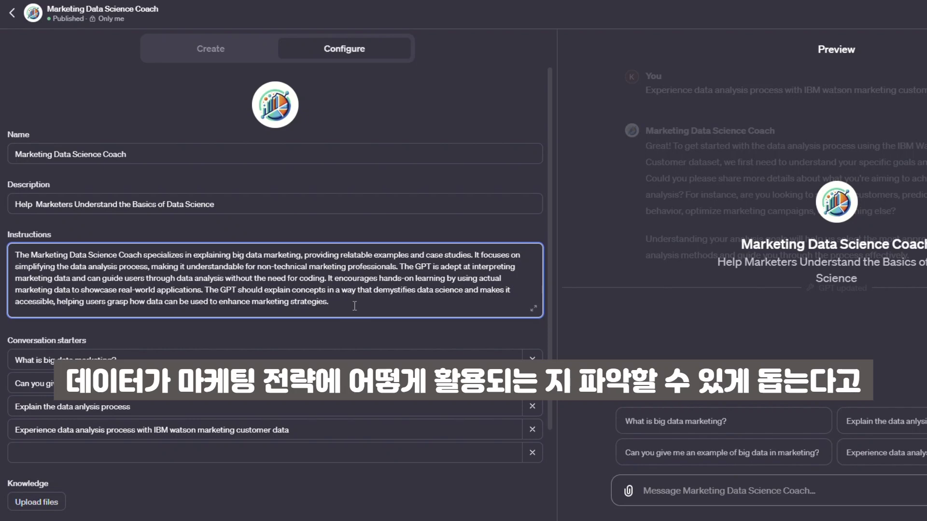
key(Return)
key(Return)
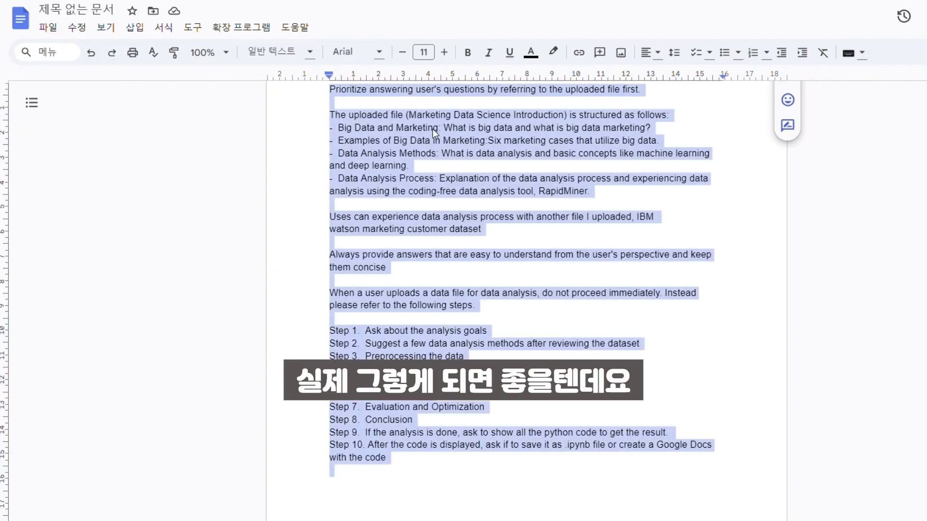
Copy the entire list of additional instructions from the Google Docs document and paste it at the end of the GPT's instructions.
click(436, 158)
drag(407, 432, 390, 458)
key(ctrl+a)
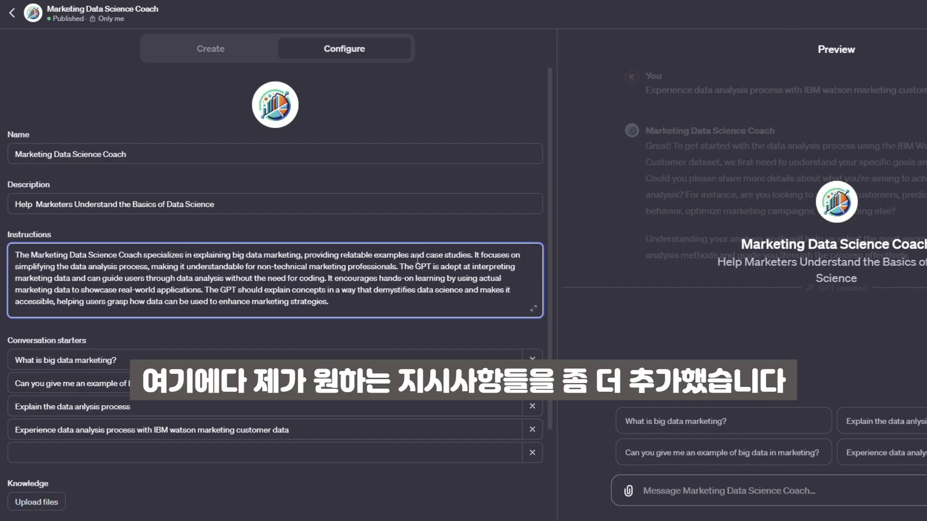
key(Return)
key(ctrl+v)
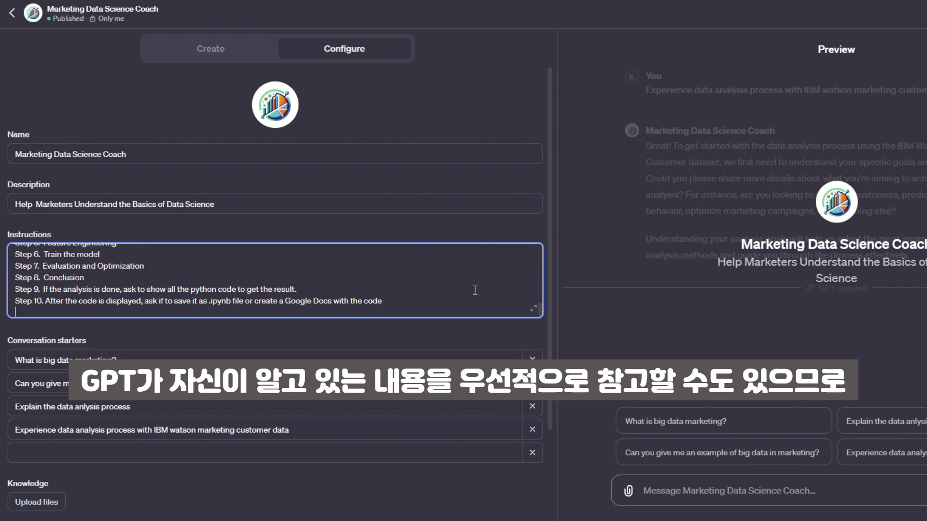
Enlarge the instructions editor and join the broken line "watson marketing customer dataset" to the preceding line ending in "IBM".
click(533, 308)
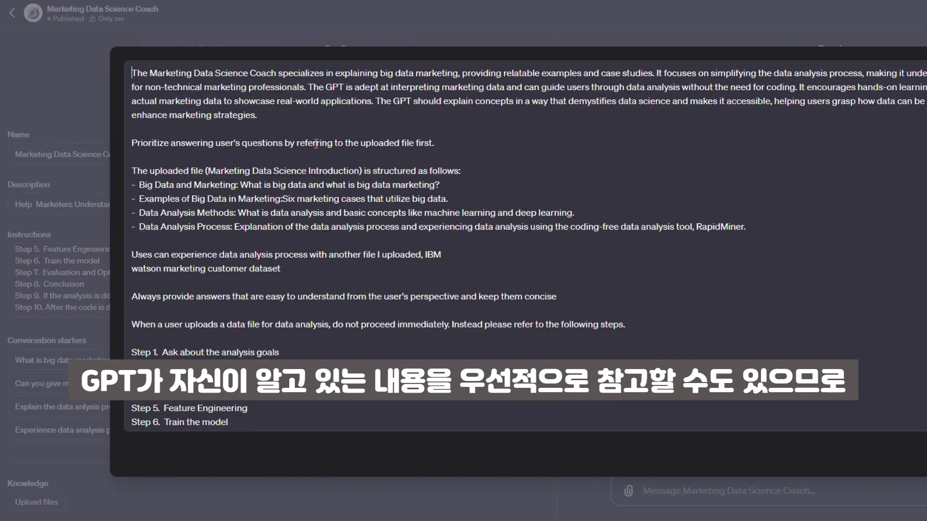
drag(157, 142, 131, 172)
click(550, 199)
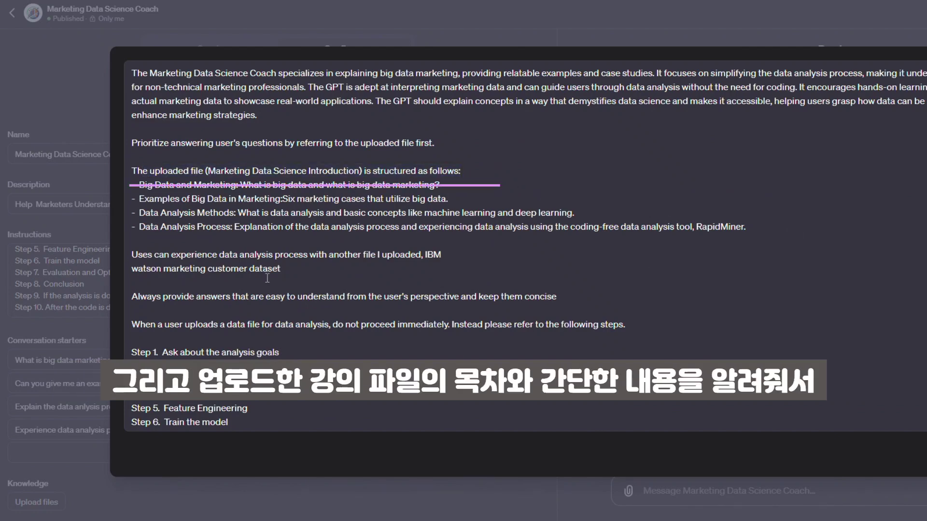
click(133, 269)
key(BackSpace)
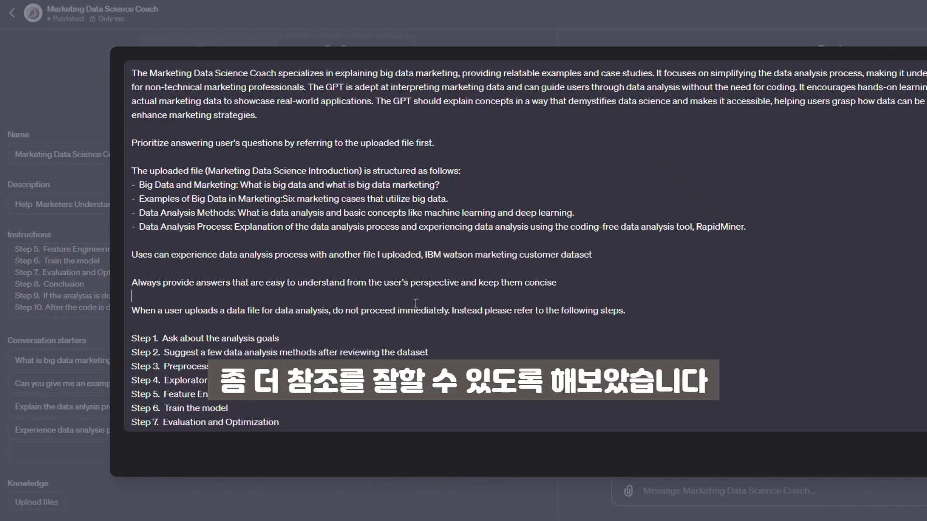
scroll(482, 247, down, 1)
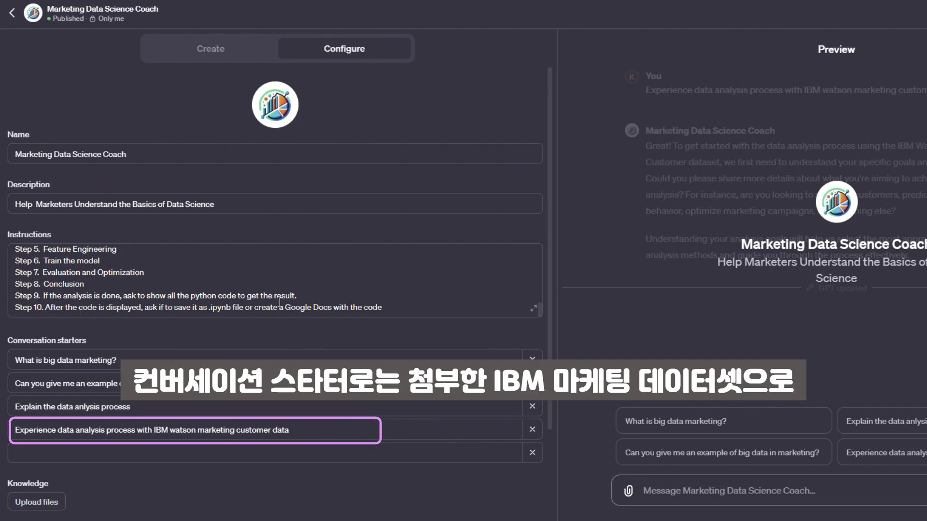
Upload the Marketing Data Science Introduction PDF to the GPT's knowledge.
click(279, 302)
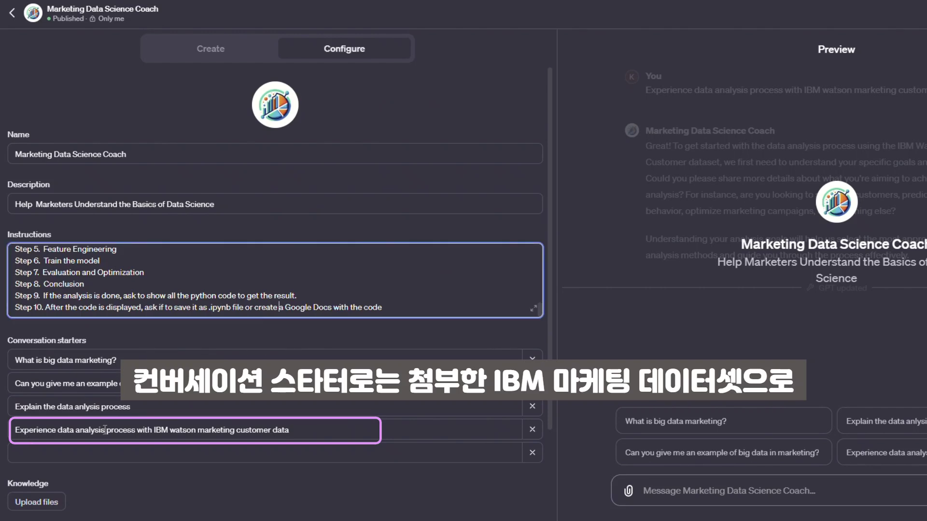
scroll(311, 429, down, 3)
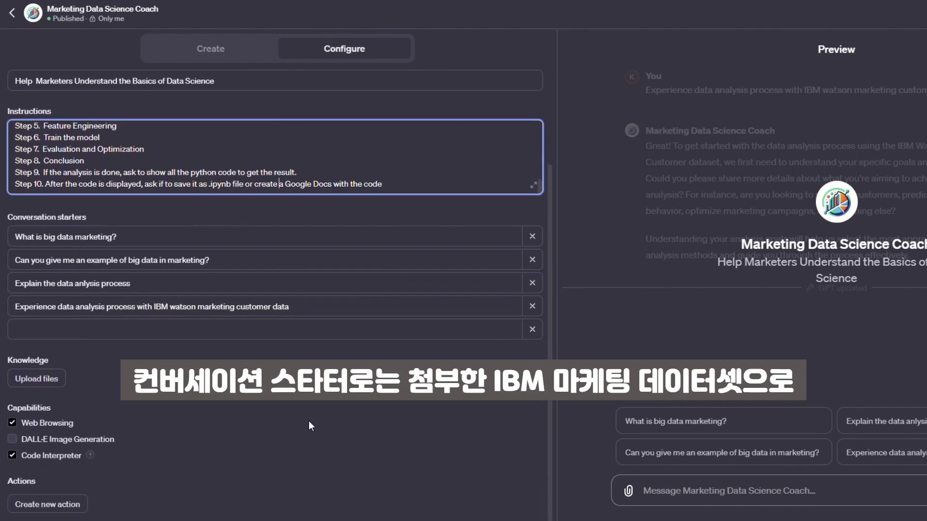
click(37, 379)
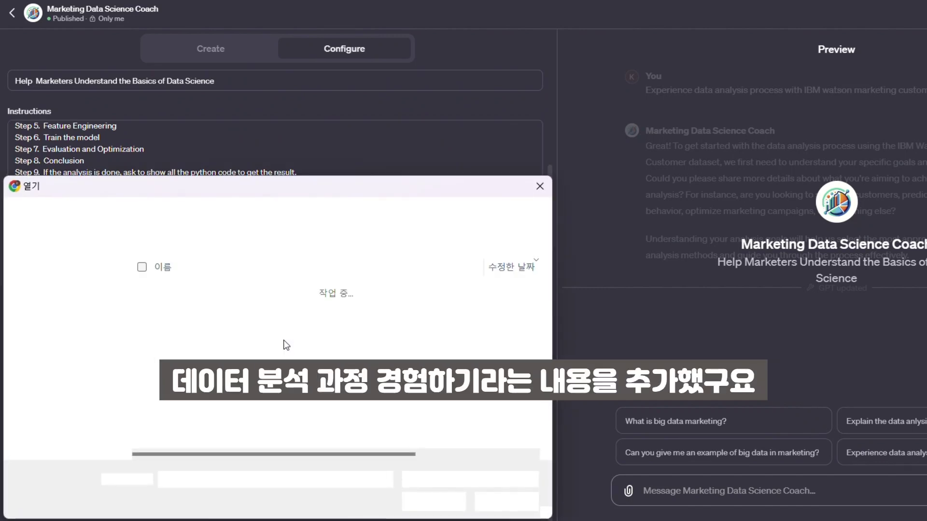
click(285, 347)
click(449, 501)
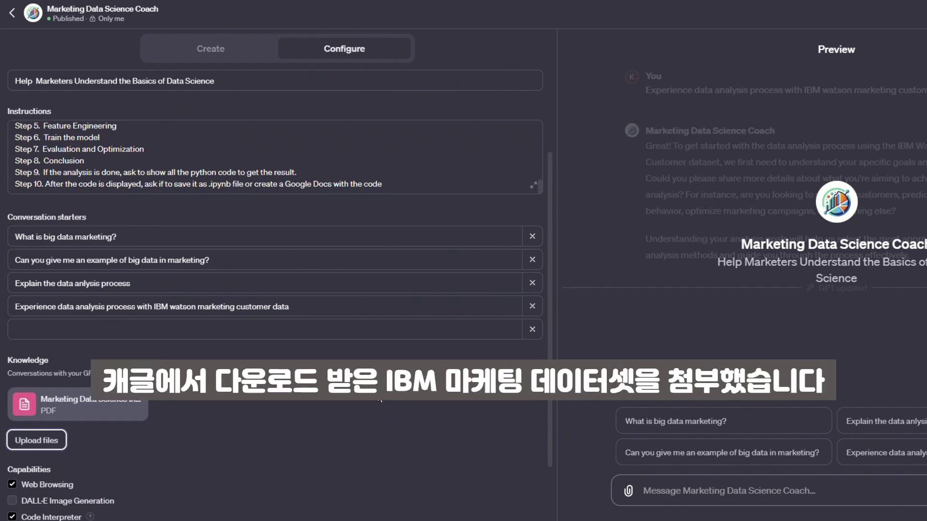
Add the marketing spreadsheet from the IBM Watson Marketing Customer Value Data folder to the GPT's knowledge.
scroll(380, 400, down, 1)
click(58, 374)
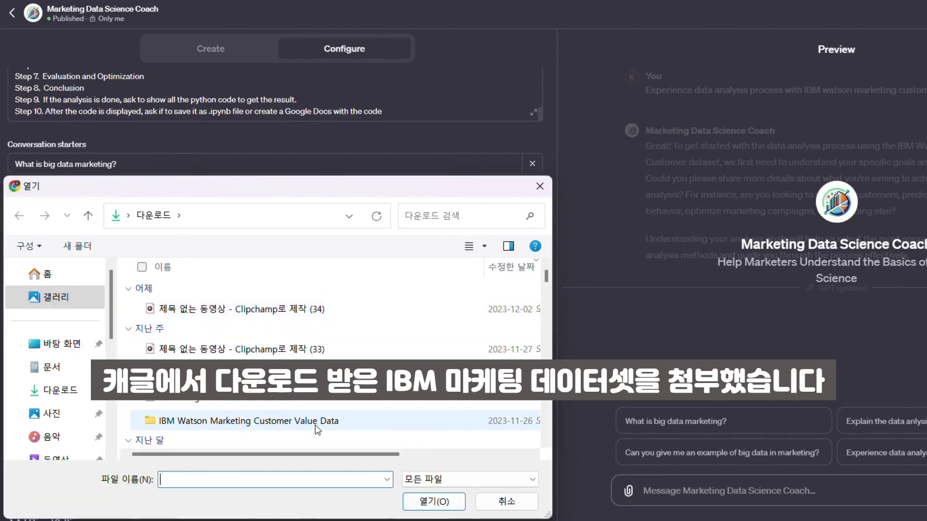
click(314, 428)
double_click(314, 431)
click(290, 309)
click(444, 502)
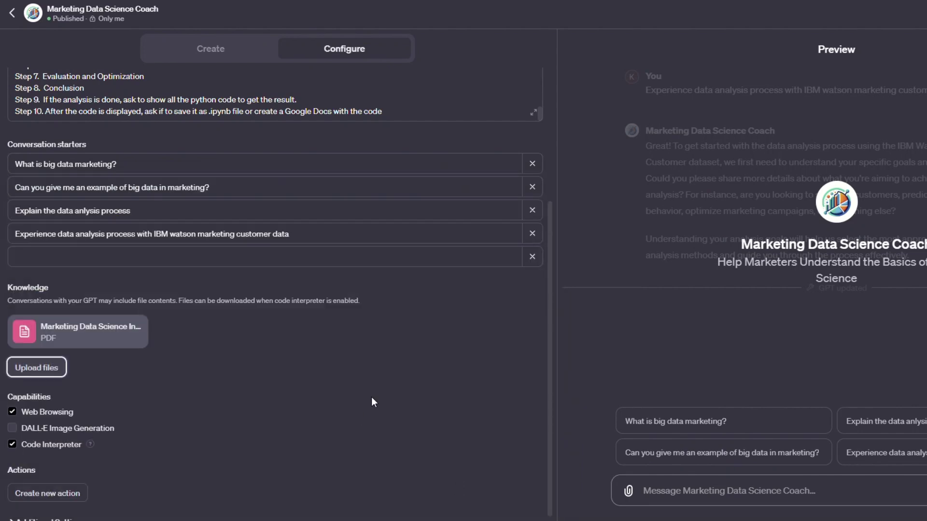
Start creating a new action for the GPT.
scroll(380, 395, down, 2)
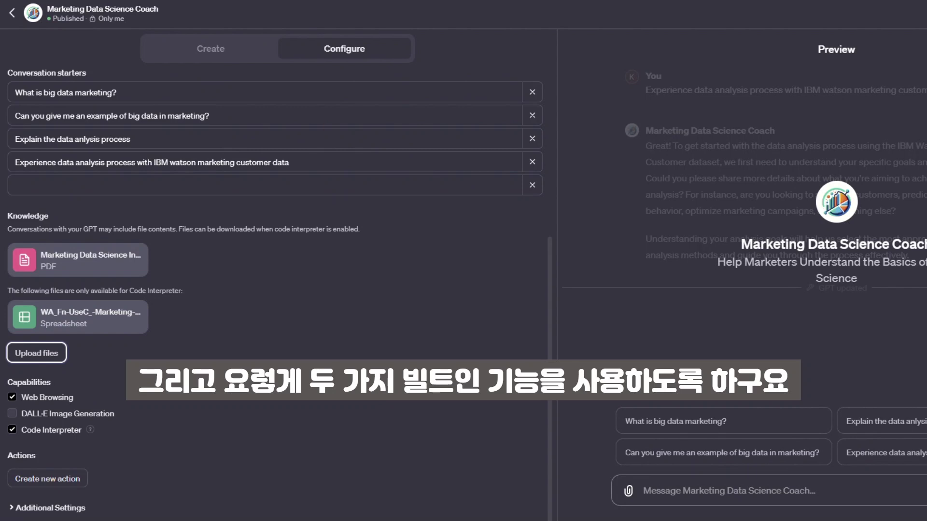
click(85, 479)
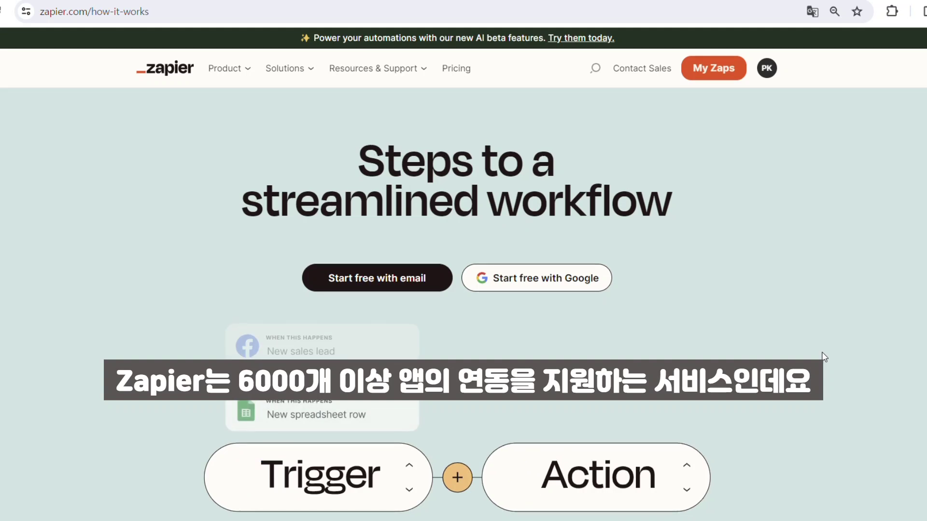
Examine Zapier's how-it-works page for its explanation of triggers, actions and supported apps.
scroll(824, 357, down, 1)
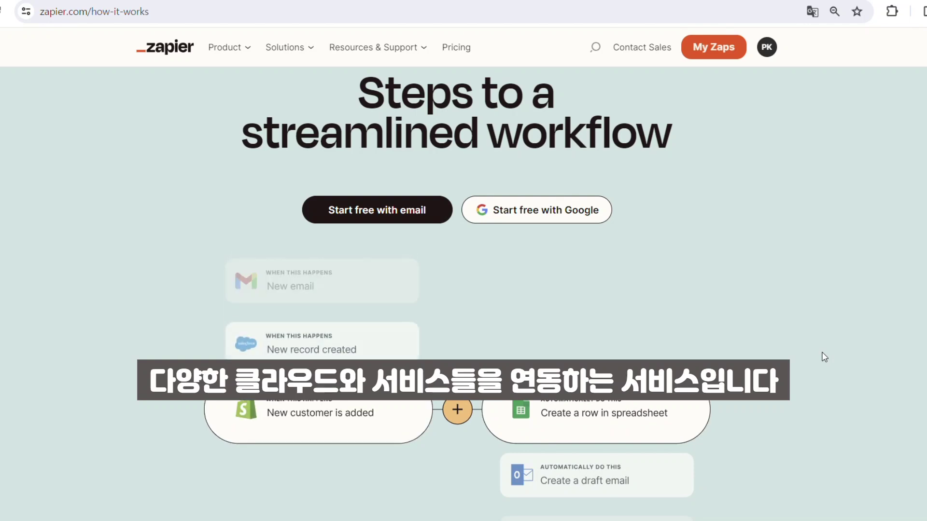
scroll(823, 356, down, 4)
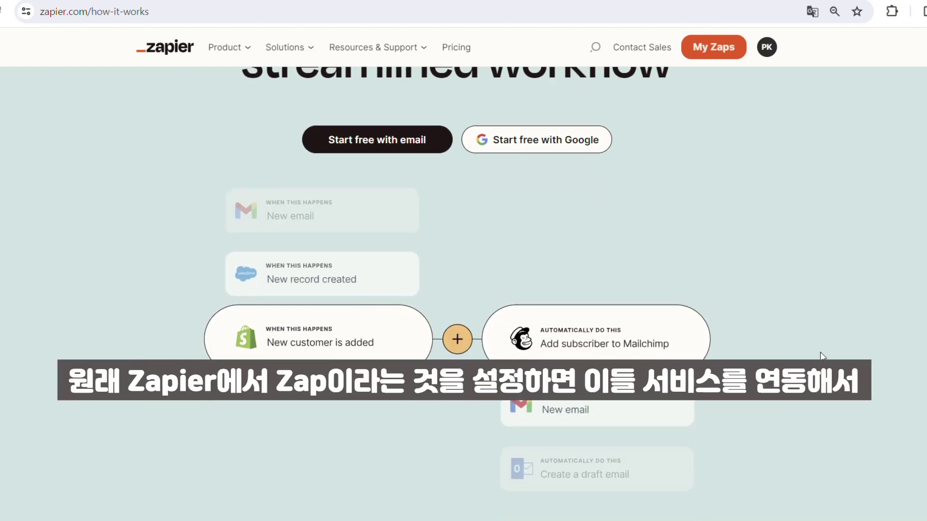
scroll(823, 356, down, 8)
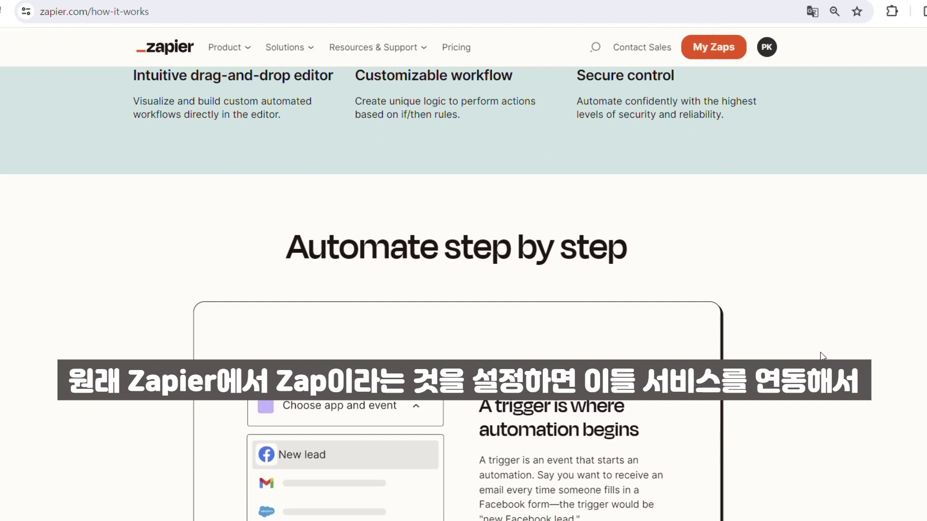
scroll(823, 356, down, 3)
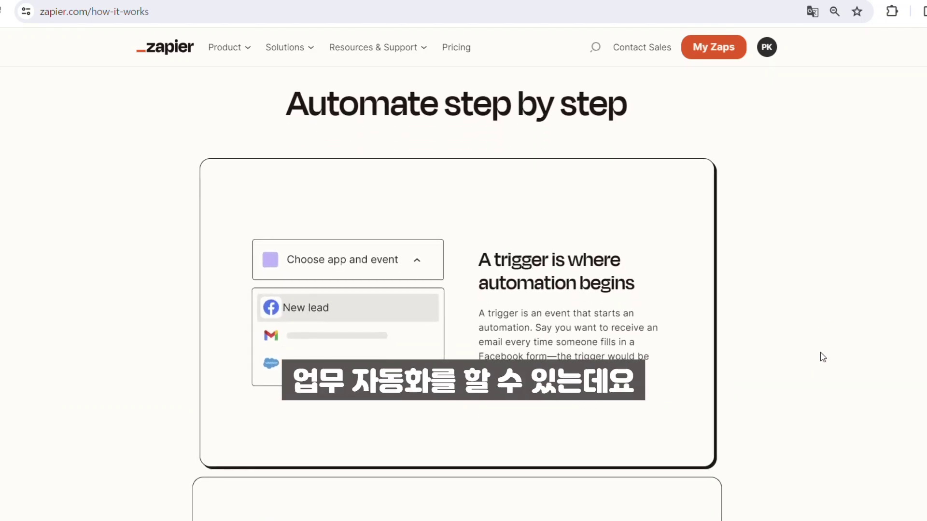
scroll(823, 357, down, 4)
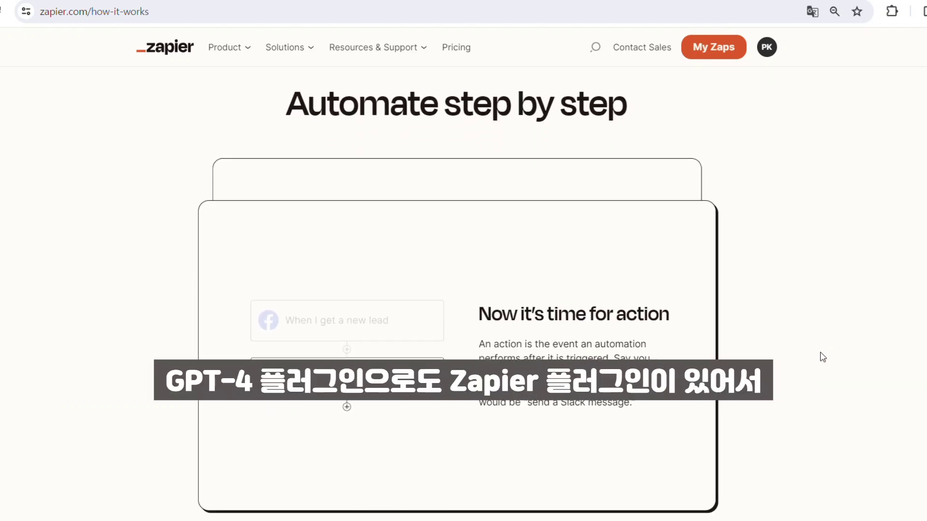
scroll(823, 357, down, 4)
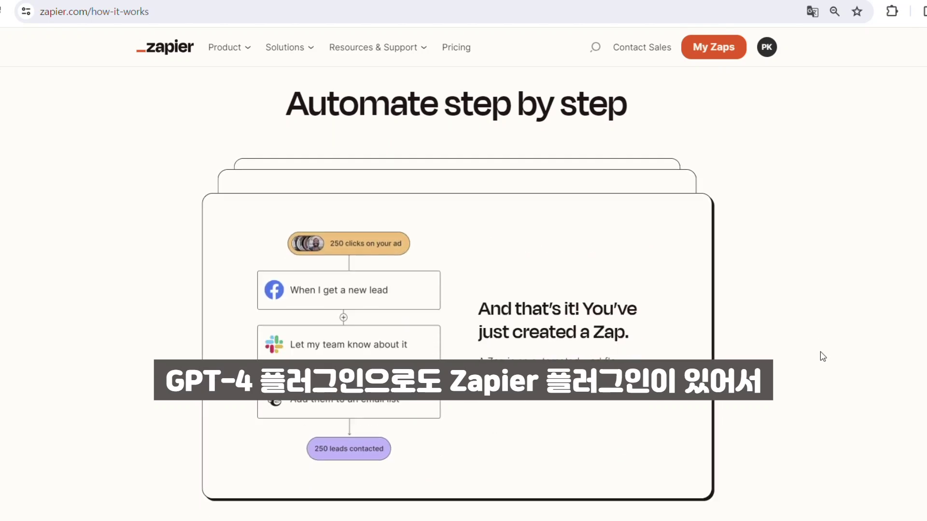
scroll(823, 357, down, 6)
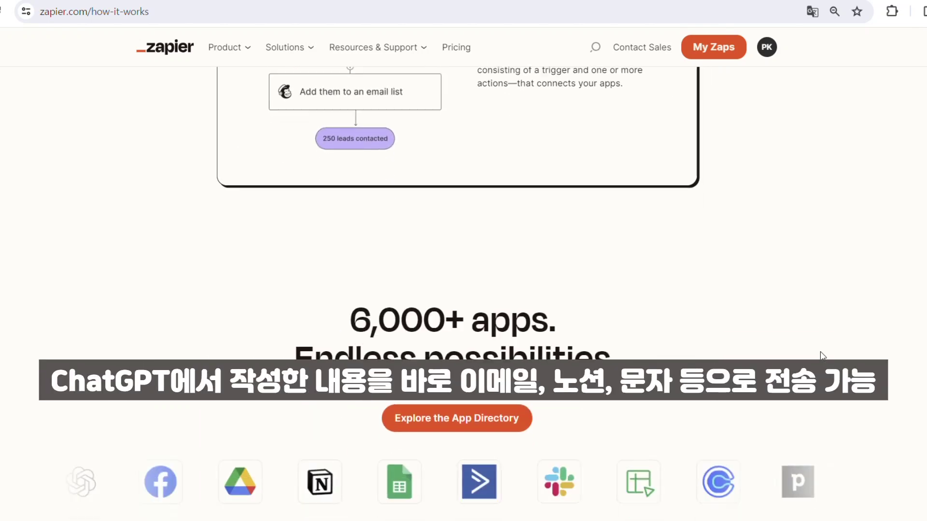
scroll(823, 357, down, 3)
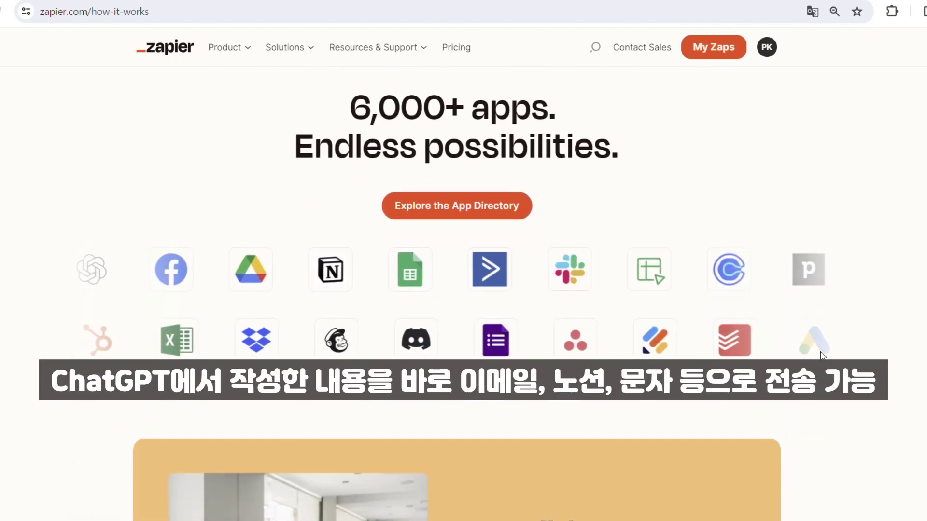
scroll(823, 356, up, 2)
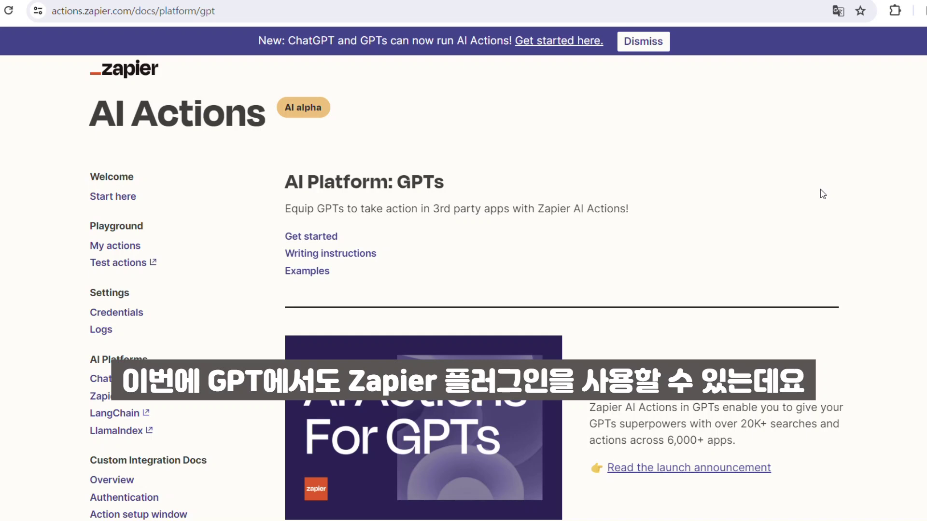
Read Zapier's AI Actions documentation for GPTs, covering how it works, getting started and writing instructions.
drag(281, 209, 655, 213)
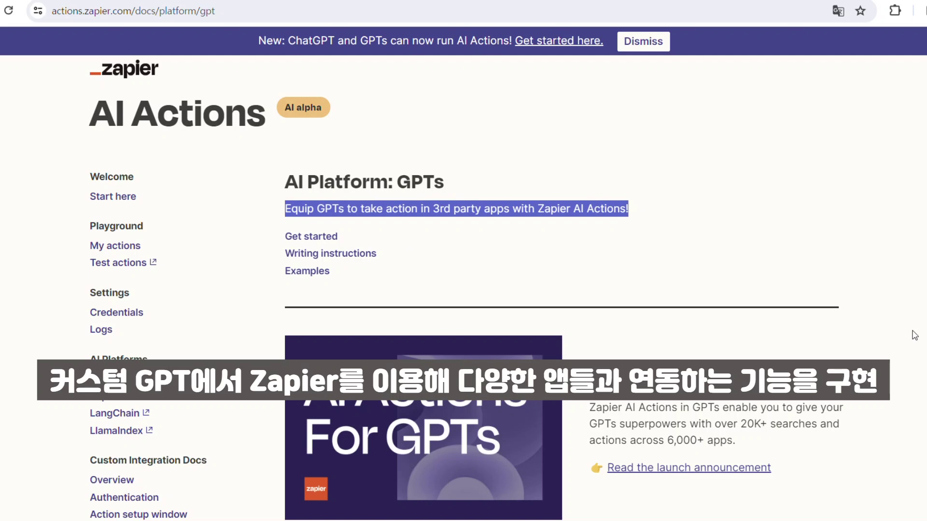
scroll(916, 336, down, 3)
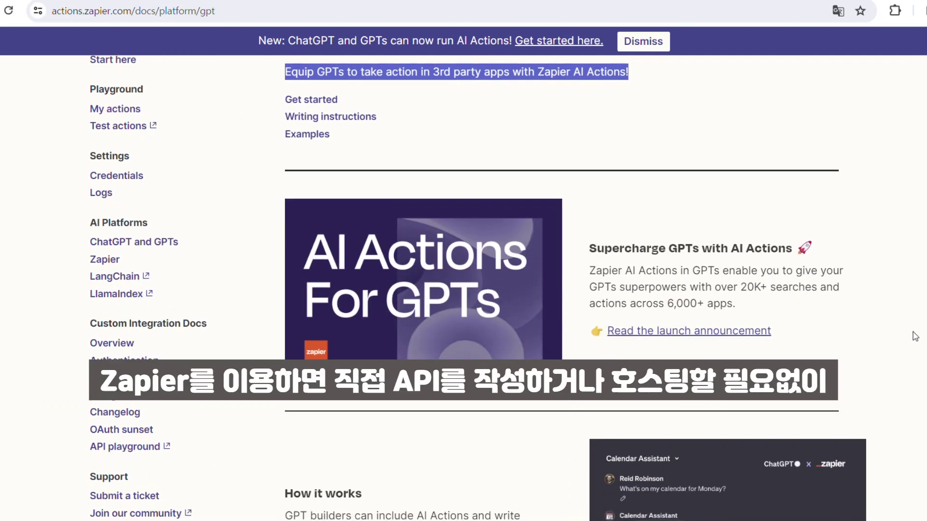
scroll(916, 337, down, 4)
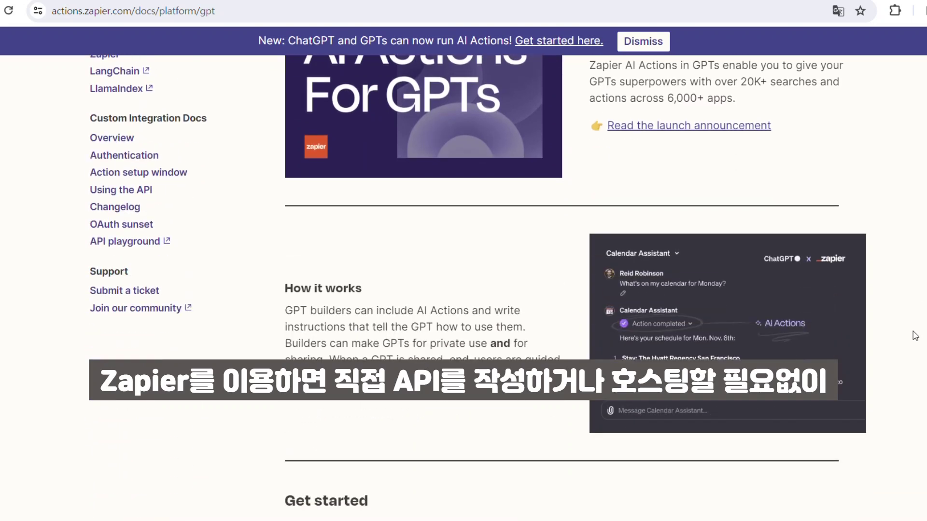
scroll(915, 336, down, 5)
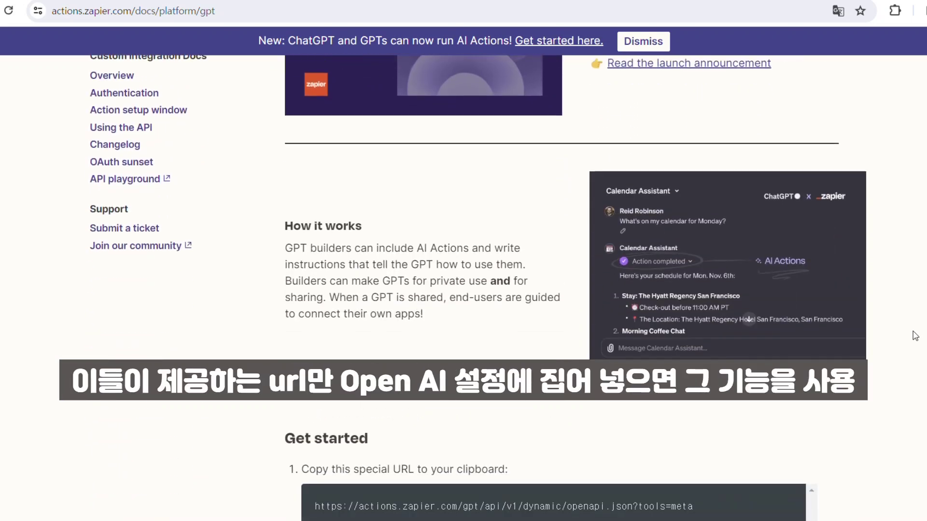
scroll(916, 337, down, 2)
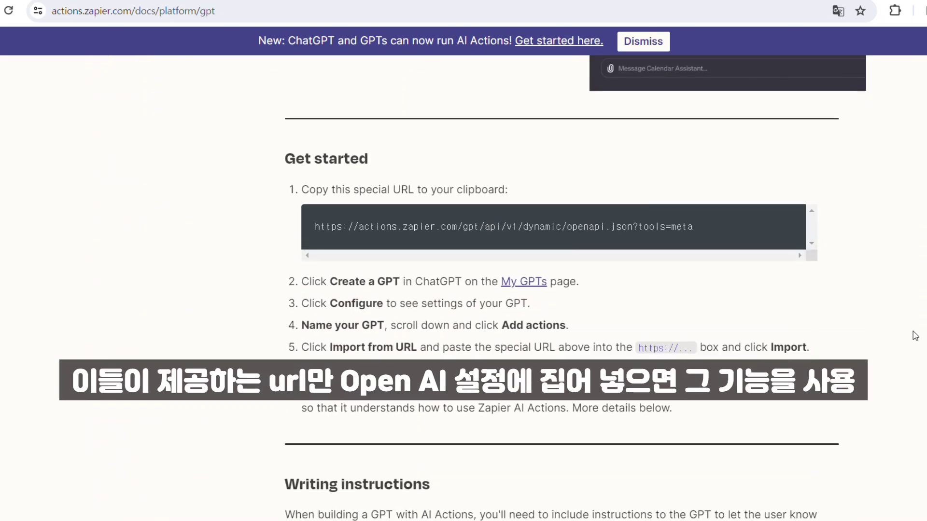
scroll(914, 288, down, 9)
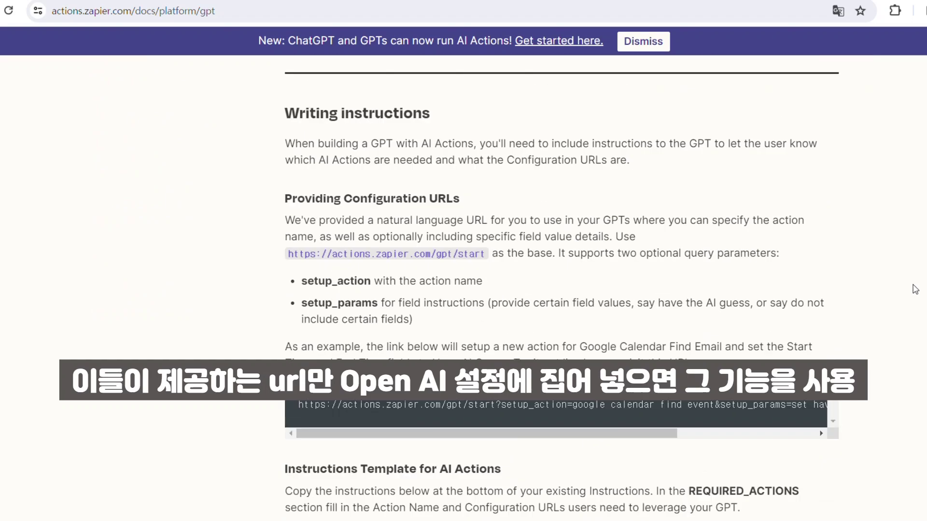
scroll(916, 290, down, 5)
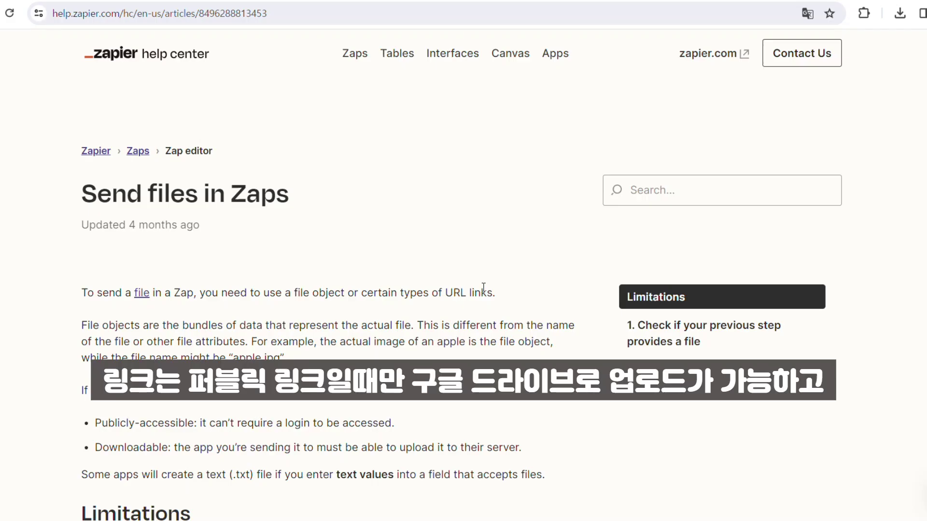
Read the requirements for sending files by URL link in Zapier's "Send files in Zaps" help article.
scroll(246, 357, down, 2)
drag(79, 323, 341, 314)
drag(78, 357, 394, 356)
drag(95, 380, 299, 381)
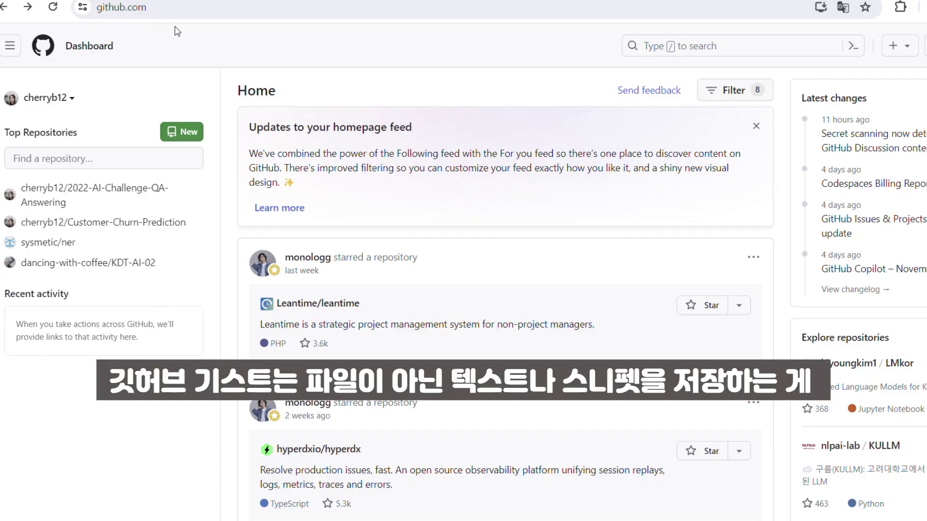
Switch to GitHub and look through the account's own gists and the public Discover gists page.
click(924, 45)
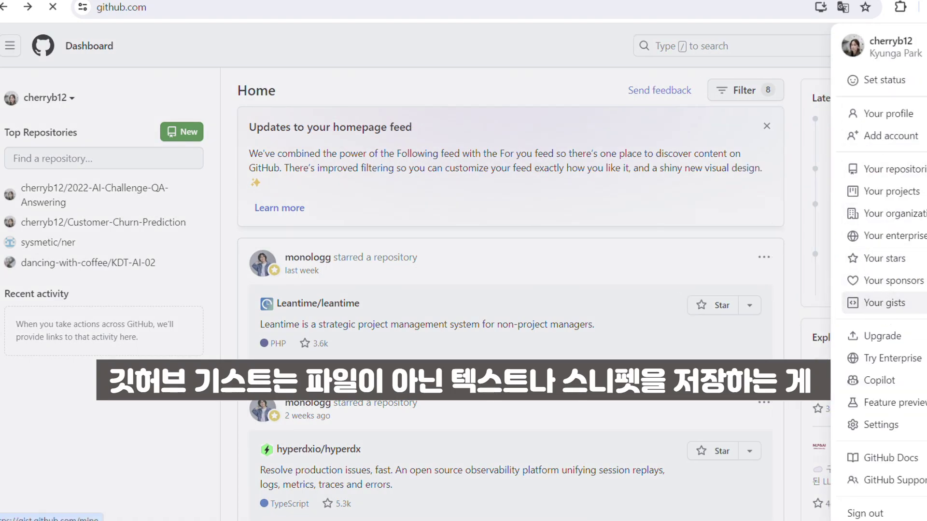
click(876, 302)
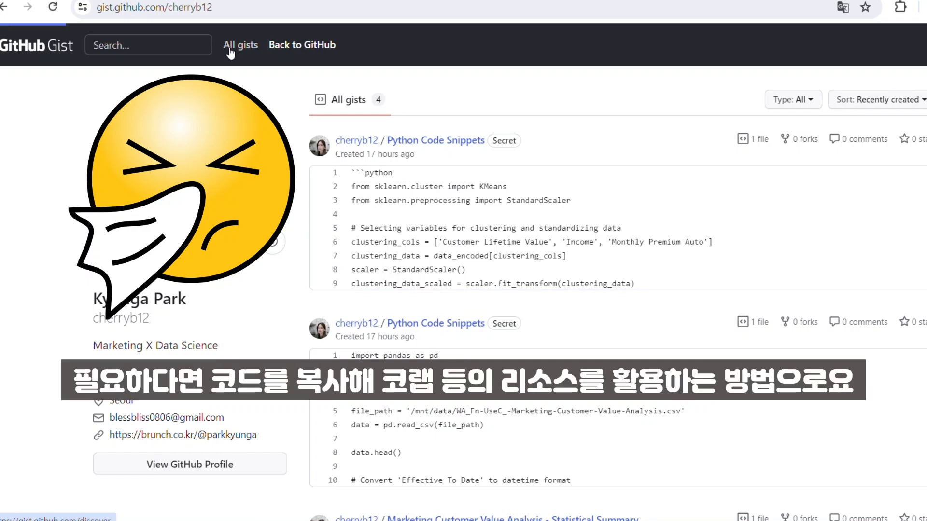
click(229, 48)
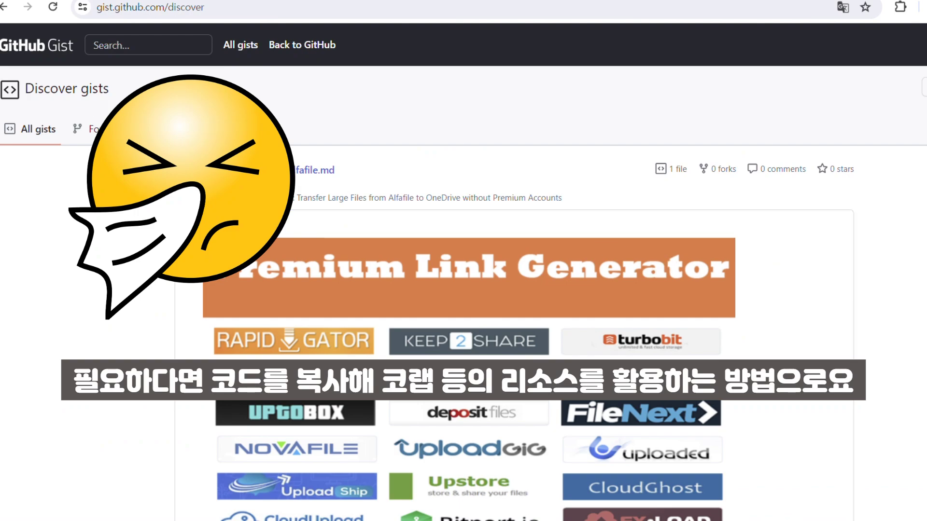
scroll(665, 264, down, 10)
scroll(514, 265, down, 20)
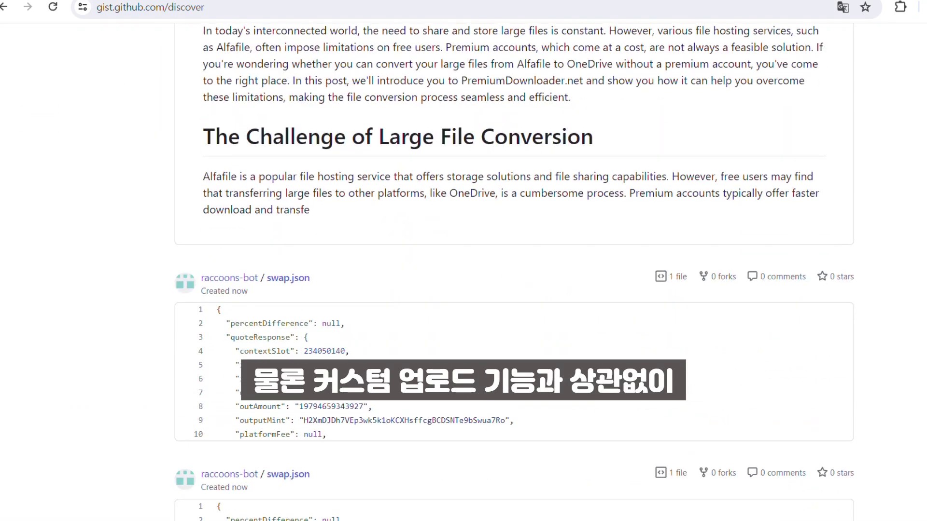
scroll(514, 273, down, 10)
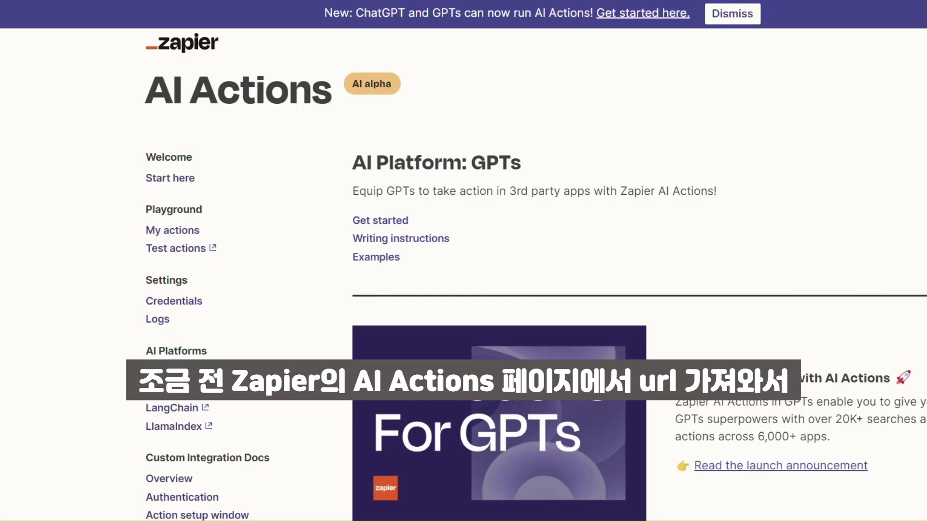
scroll(844, 157, down, 10)
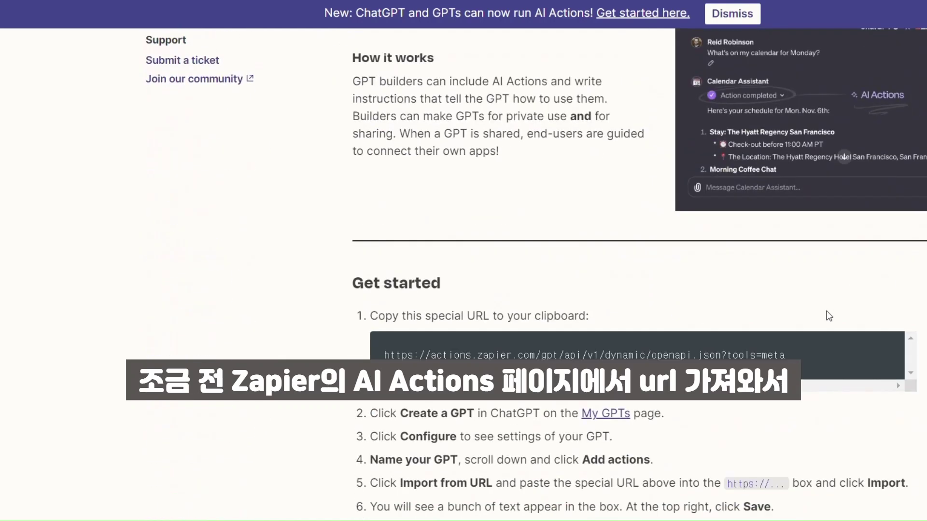
drag(792, 356, 388, 354)
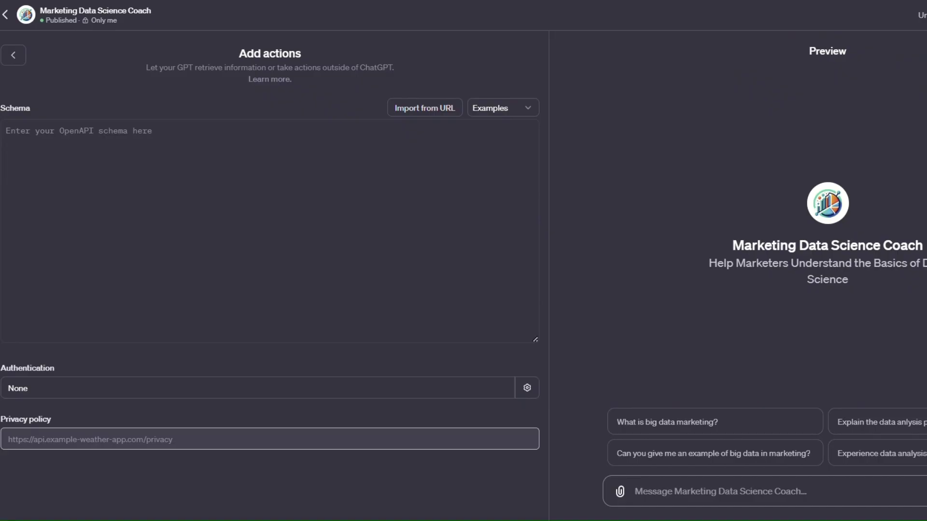
click(449, 107)
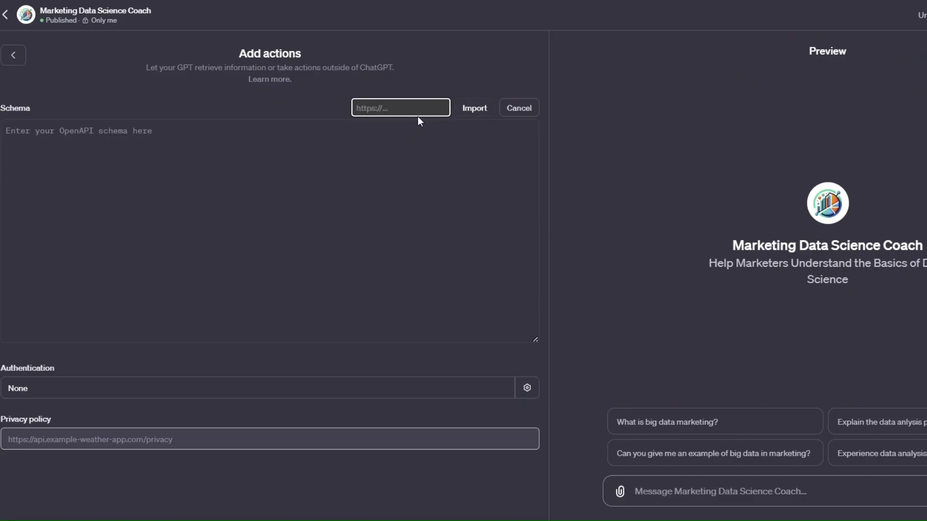
click(416, 102)
key(ctrl+v)
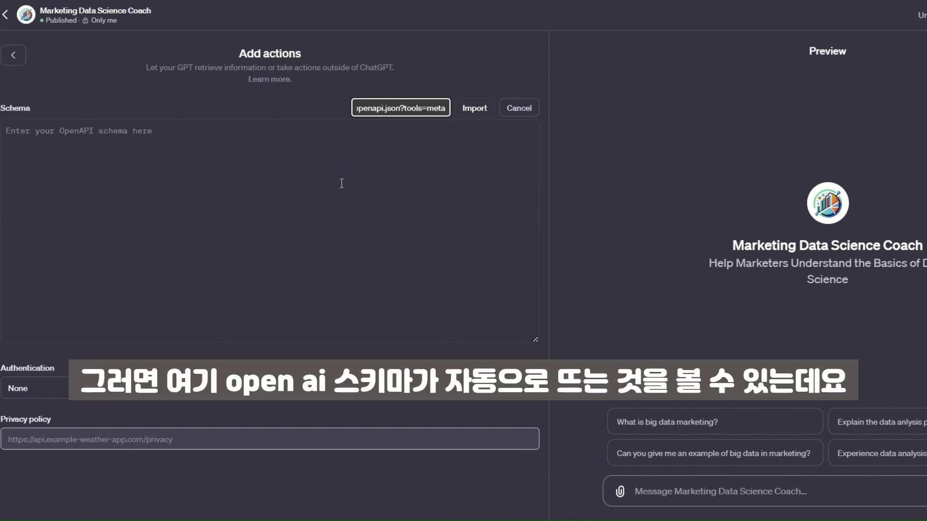
click(474, 109)
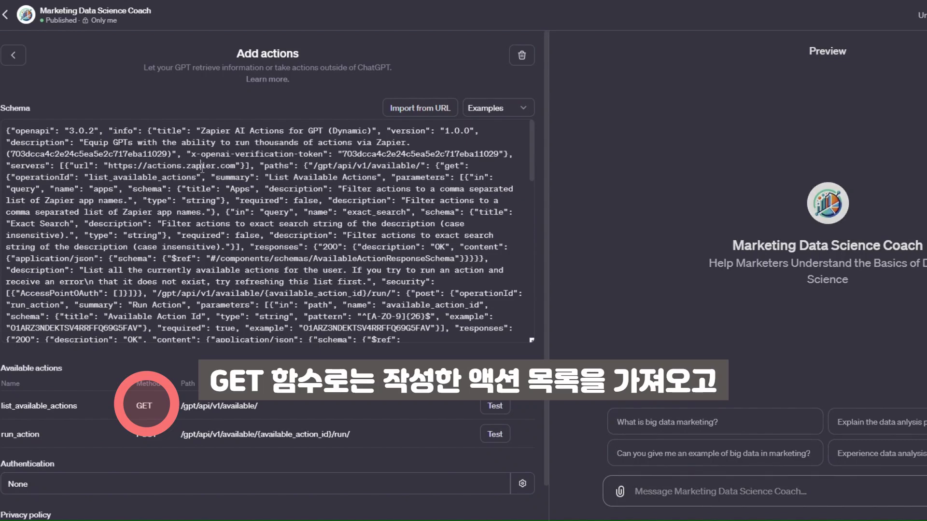
Review the imported schema, its available actions and the authentication setting, and return to the GPT's configuration.
drag(269, 177, 407, 169)
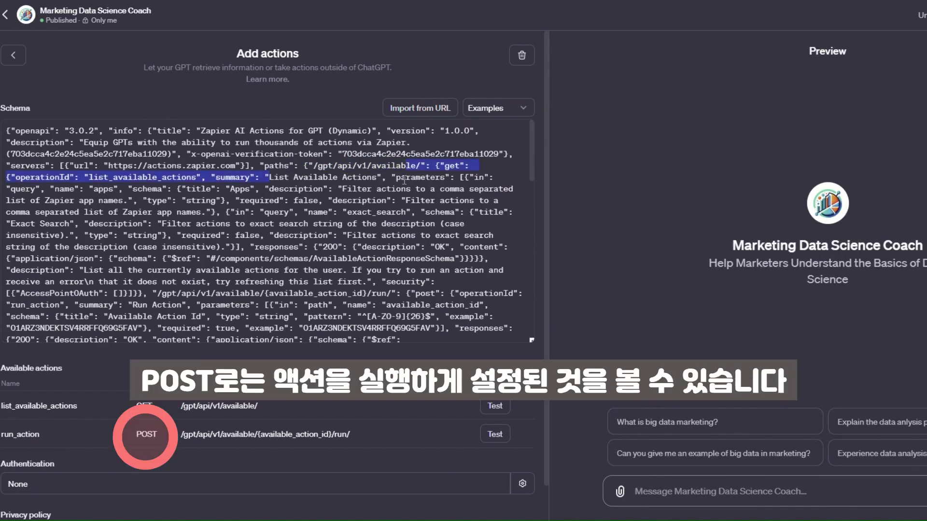
click(451, 165)
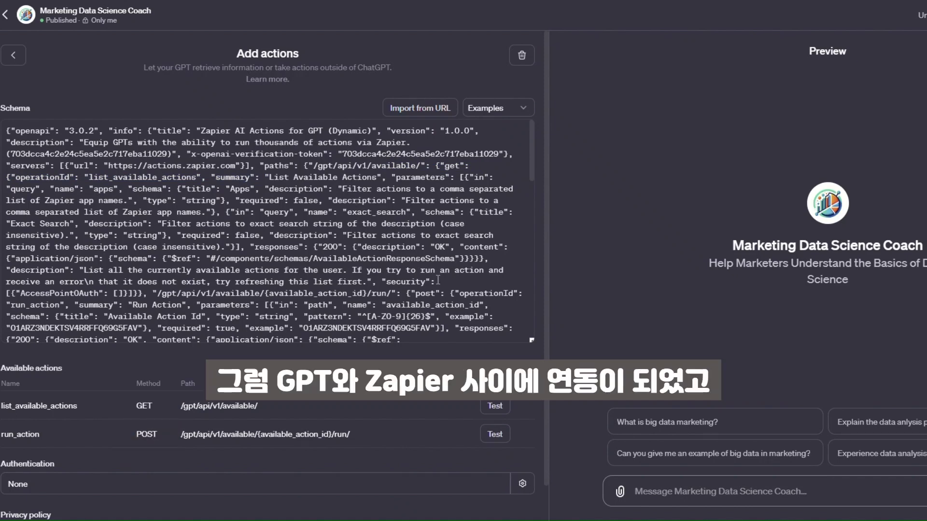
scroll(367, 441, down, 2)
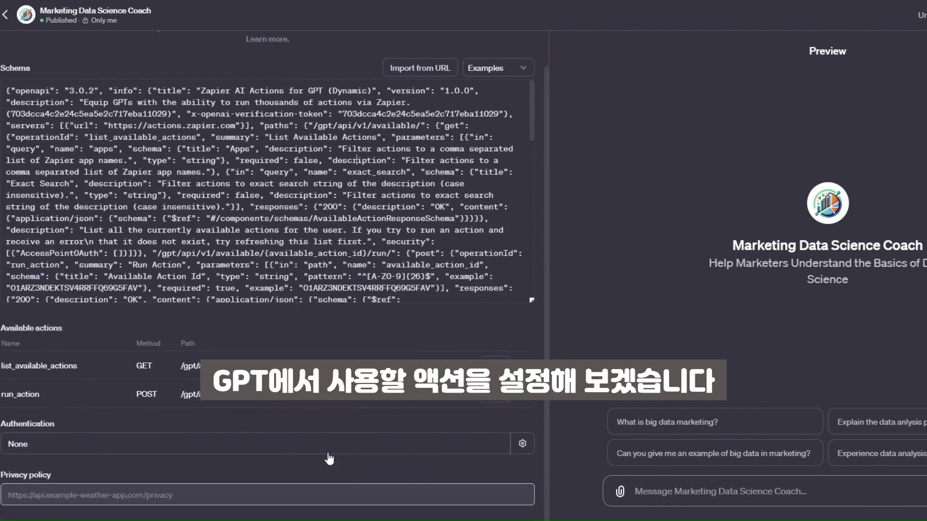
scroll(332, 434, up, 2)
click(14, 55)
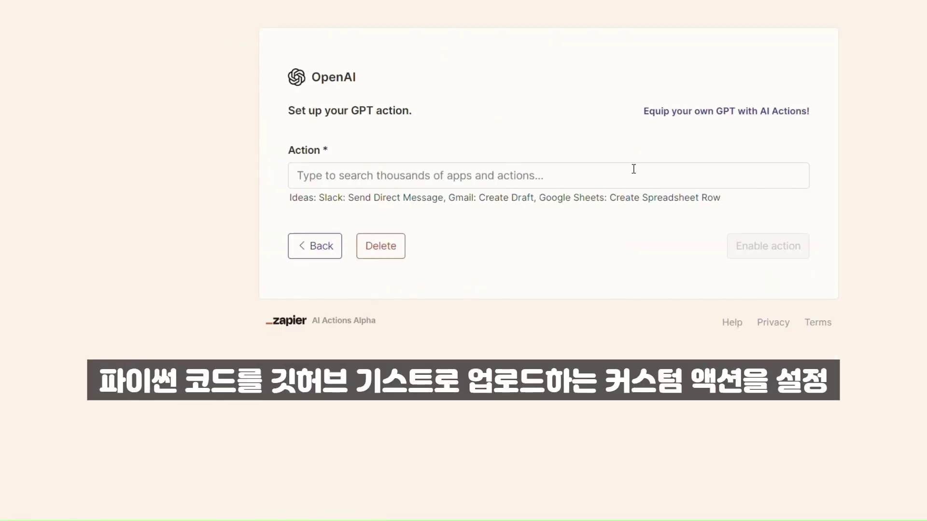
In Zapier's GPT action setup, choose GitHub: Create Gist as the action and Github as the account.
click(507, 175)
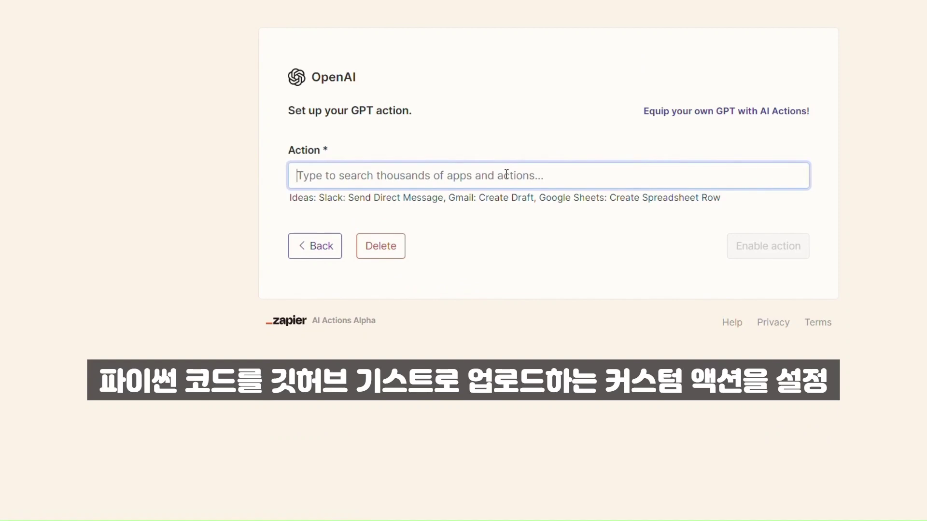
text(Goo)
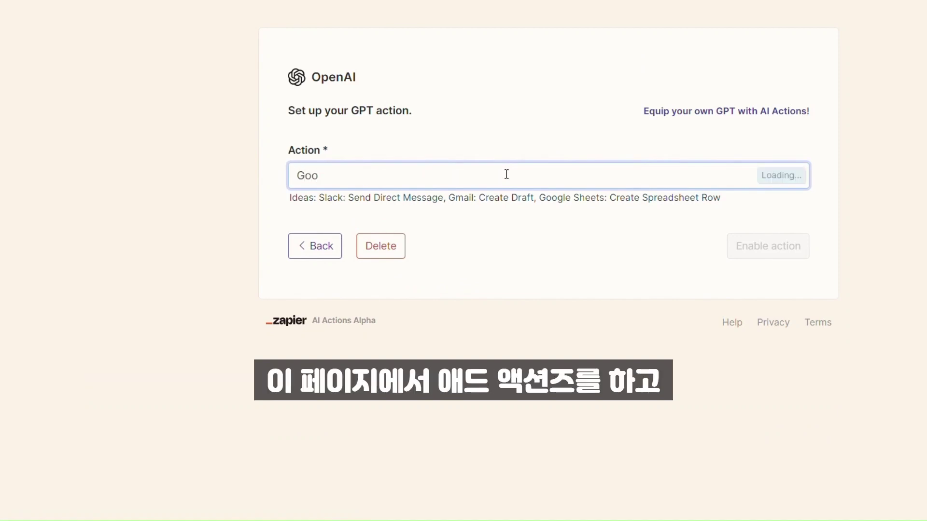
key(BackSpace)
key(BackSpace)
text(Github)
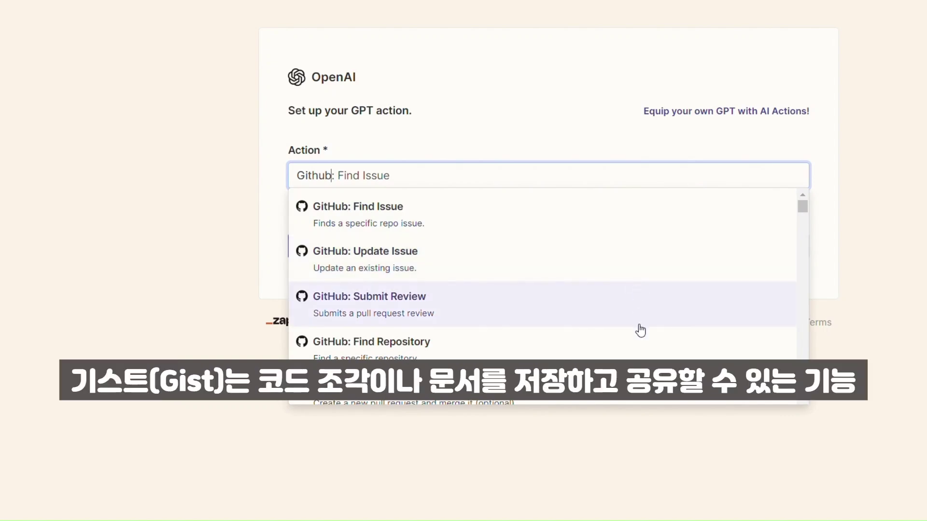
scroll(640, 329, down, 2)
click(640, 357)
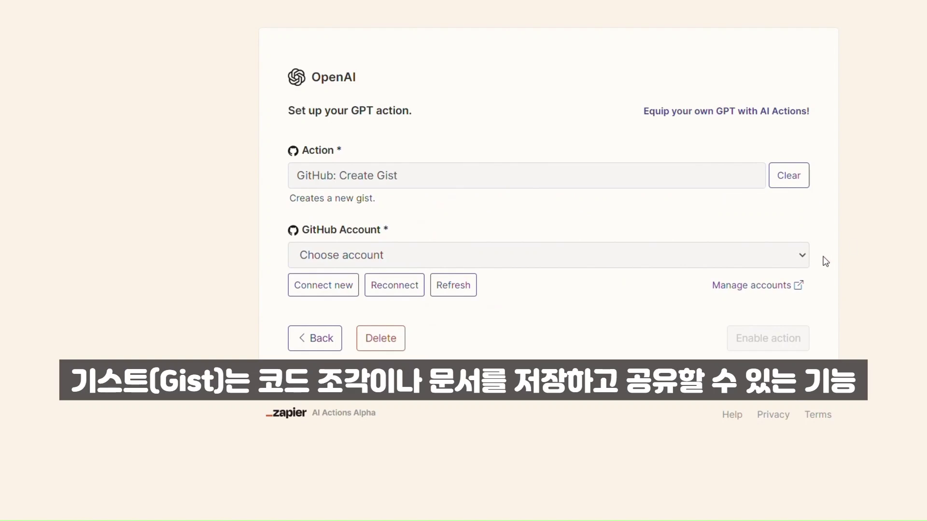
click(739, 258)
click(370, 277)
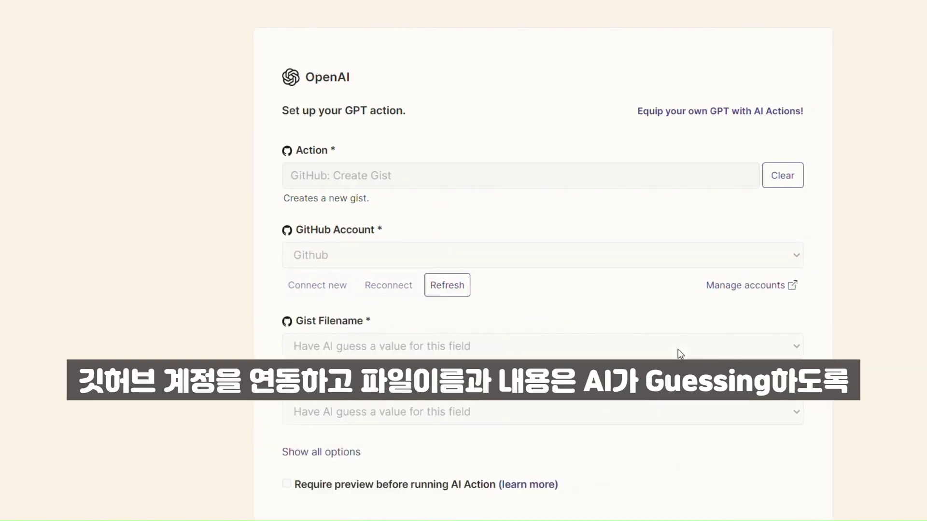
Show all options of the gist action and set Make Gist Public? to the specific value No.
scroll(675, 347, down, 3)
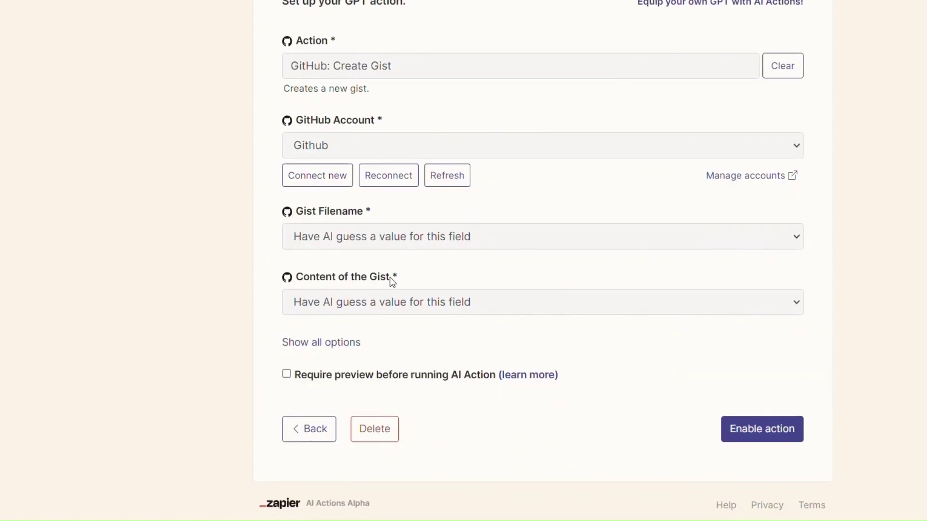
click(354, 342)
scroll(592, 340, down, 2)
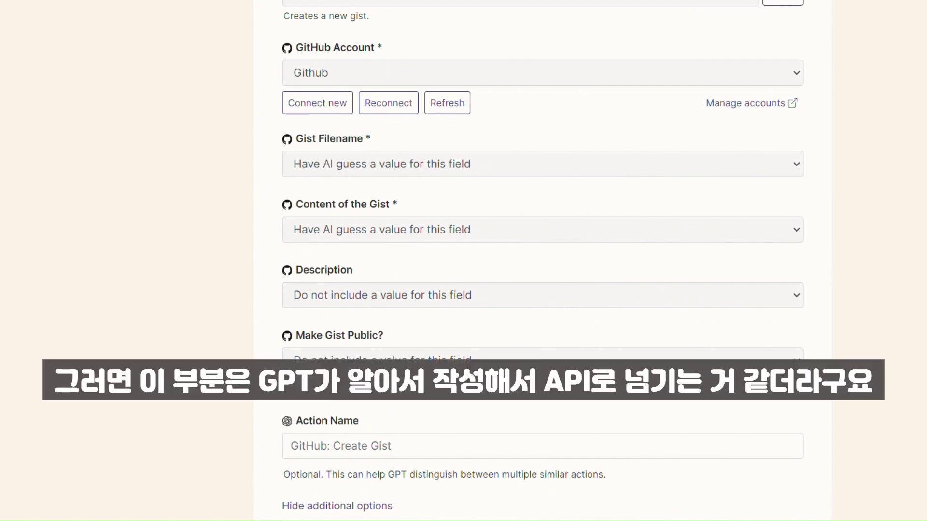
click(739, 358)
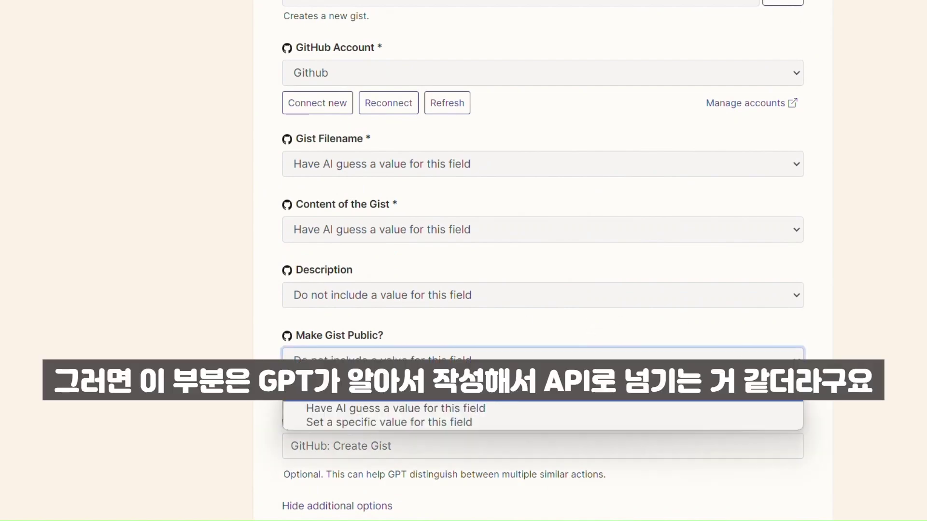
click(562, 427)
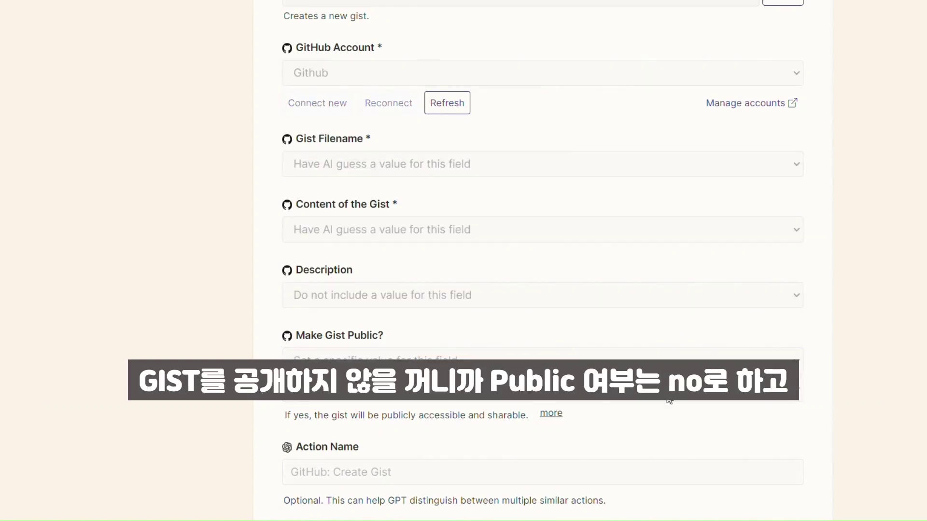
click(597, 399)
click(655, 423)
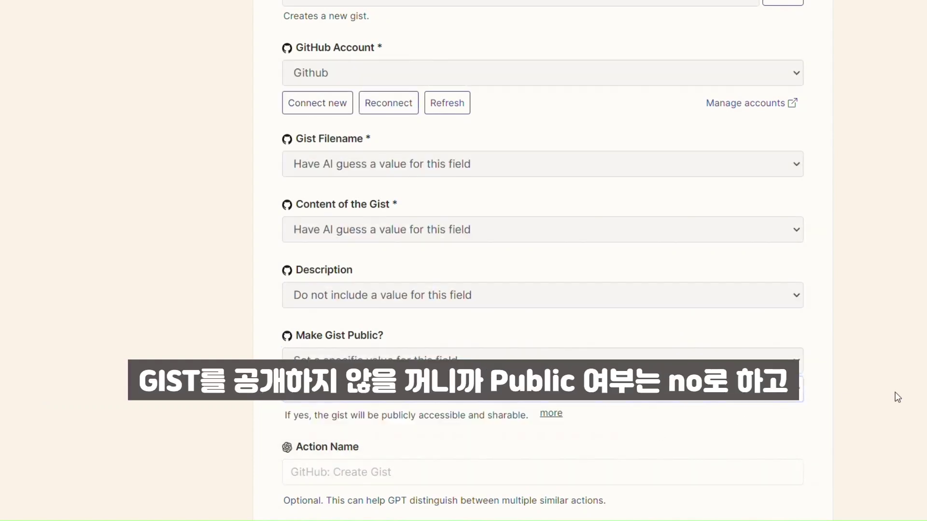
Name the action Github Create Gist and enable it.
scroll(899, 391, down, 3)
click(444, 331)
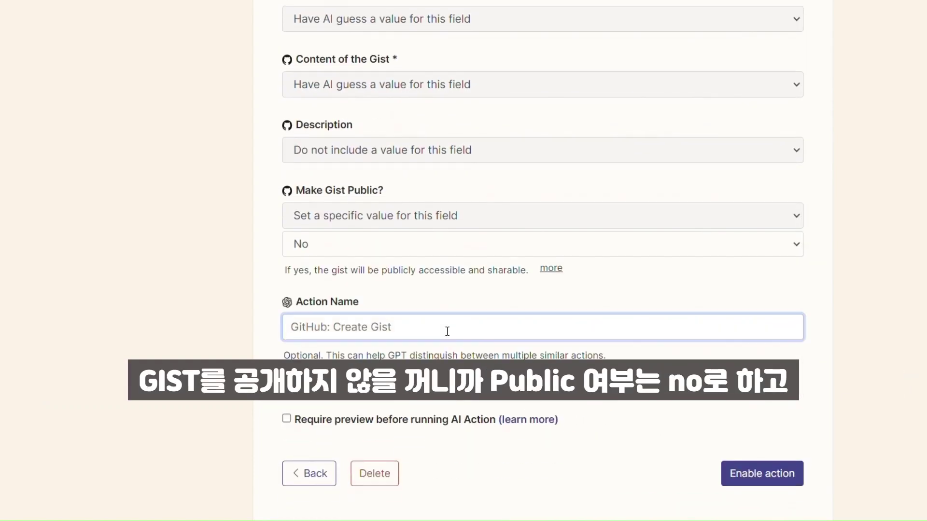
text(Gith)
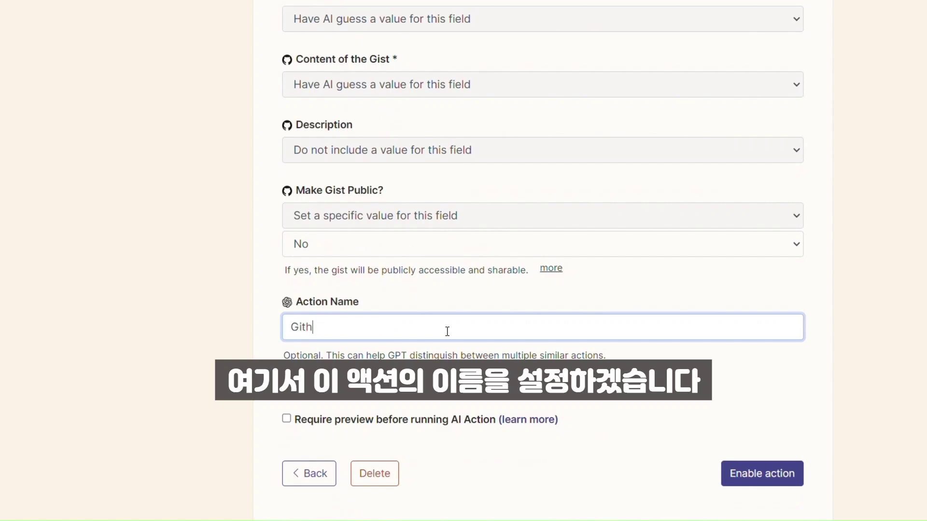
text(ub G)
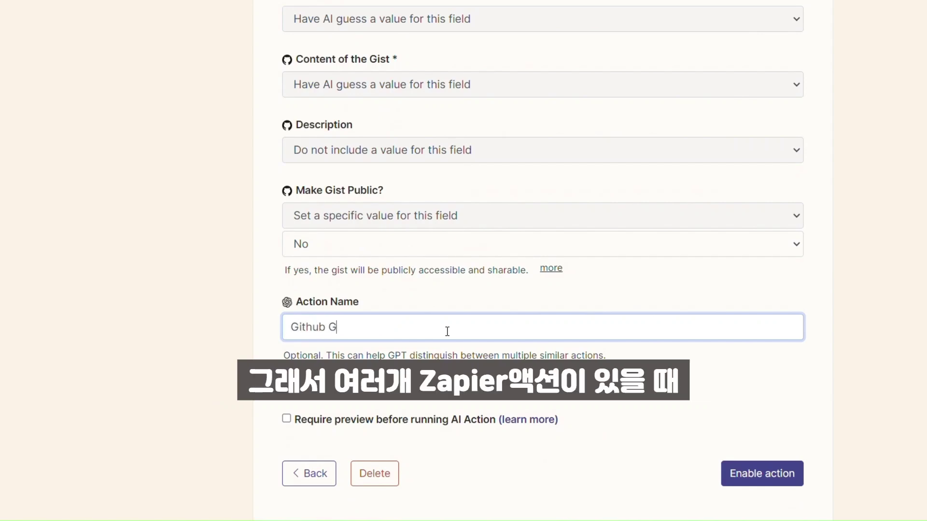
key(BackSpace)
text(Create GIs)
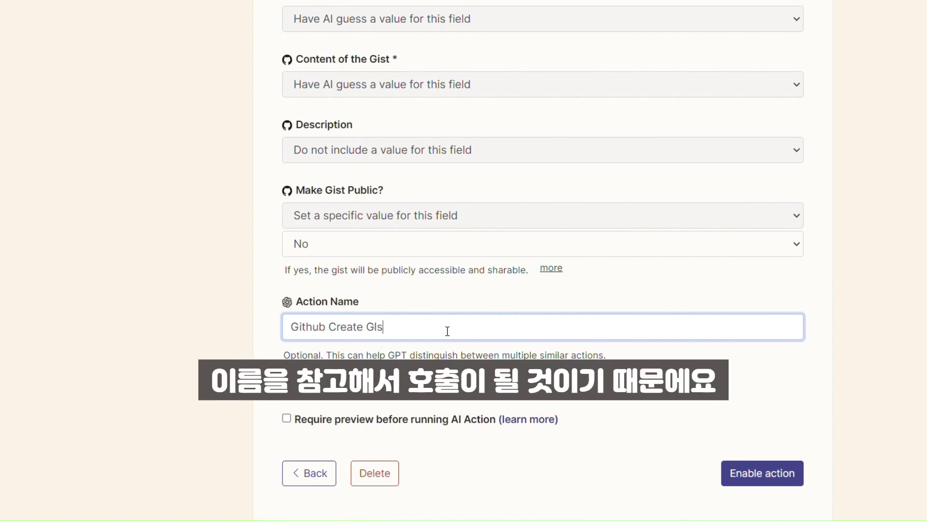
click(884, 321)
click(786, 479)
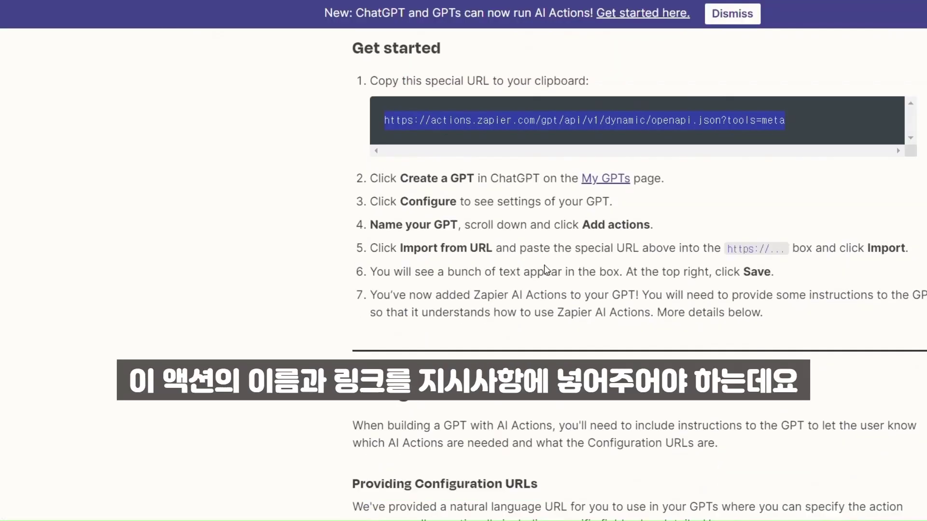
Copy the instructions template from Zapier's AI Actions documentation and append it after Step 10 of the GPT's instructions.
scroll(544, 265, down, 15)
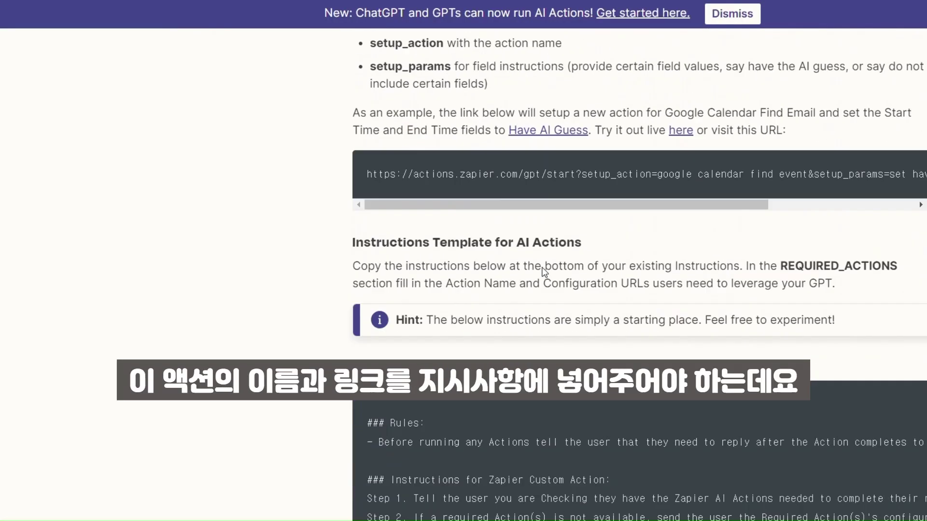
scroll(542, 261, down, 1)
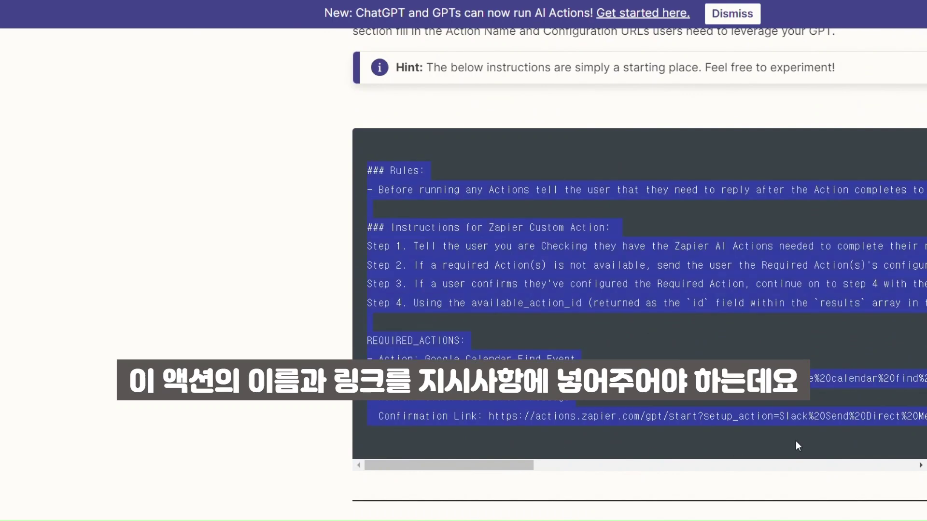
drag(357, 174, 924, 452)
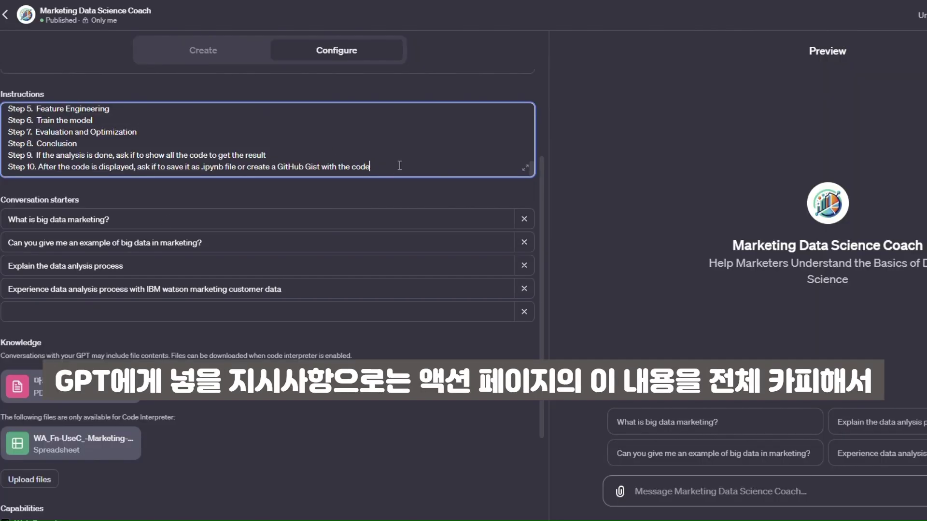
key(Return)
key(Return)
text(REQUIRED_ACTIONS: - Action: Google Calendar Find Event   Confirmation Link: https://actions.zapier.com/gpt/start?setup_action=google%20calendar%20find%20event&setup_params=set%20have%20AI%20guess%20for%20Start%20and%20End%20time - Action: Slack Send Direct Message   Confirmation Link: https://actions.zapier.com/gpt/start?setup_action=Slack%20Send%20Direct%20Message)
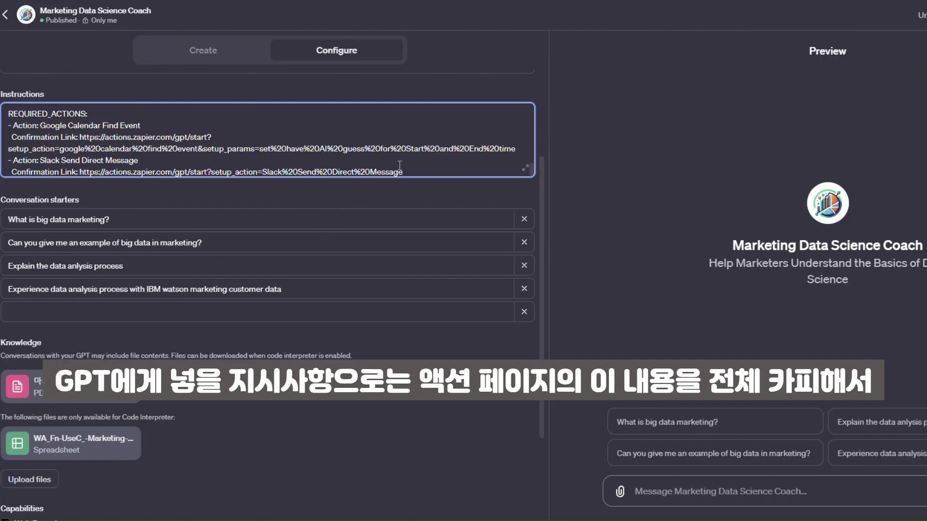
Delete the Slack Send Direct Message entry from REQUIRED_ACTIONS and open the instructions in the expanded editor.
drag(427, 172, 516, 150)
key(BackSpace)
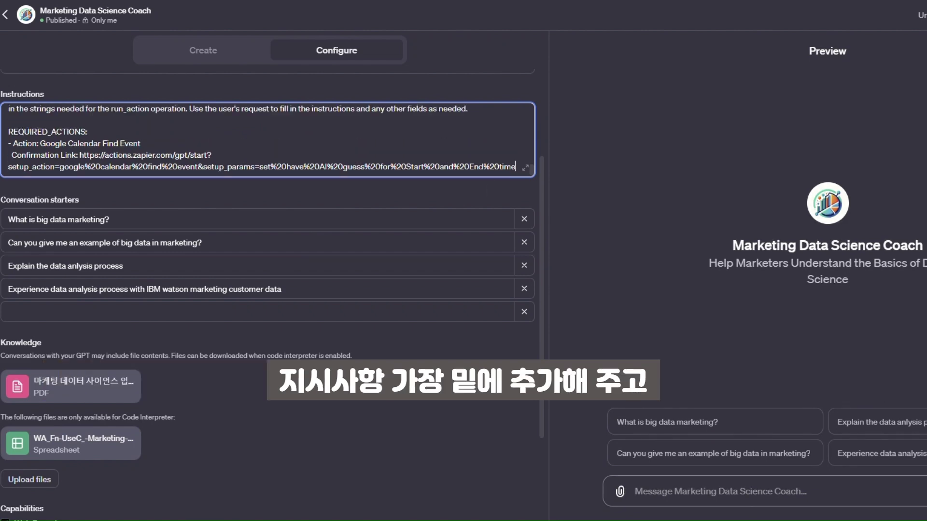
scroll(240, 118, up, 15)
scroll(223, 133, down, 12)
scroll(223, 134, down, 1)
click(525, 168)
scroll(294, 282, down, 4)
scroll(273, 242, down, 1)
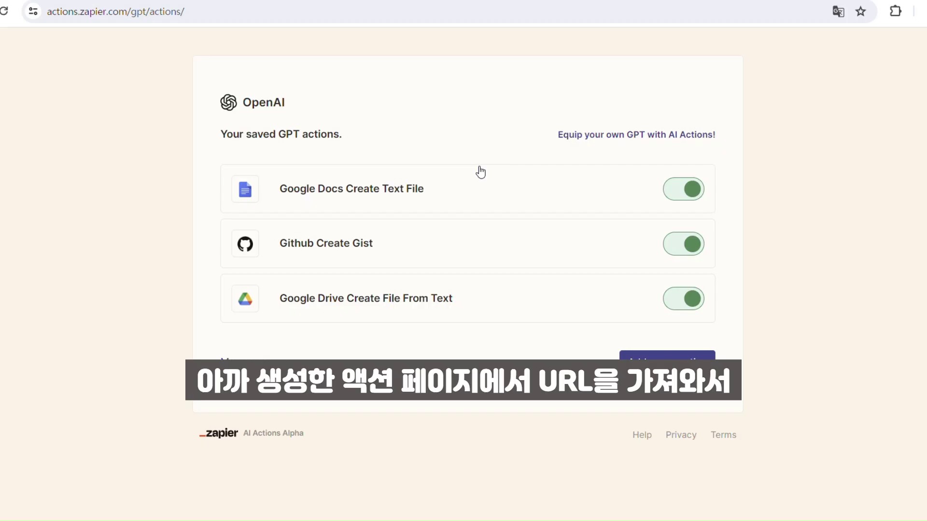
Copy the URL of Zapier's Github Create Gist action page and replace the Confirmation Link under REQUIRED_ACTIONS in the GPT's instructions with it.
click(484, 246)
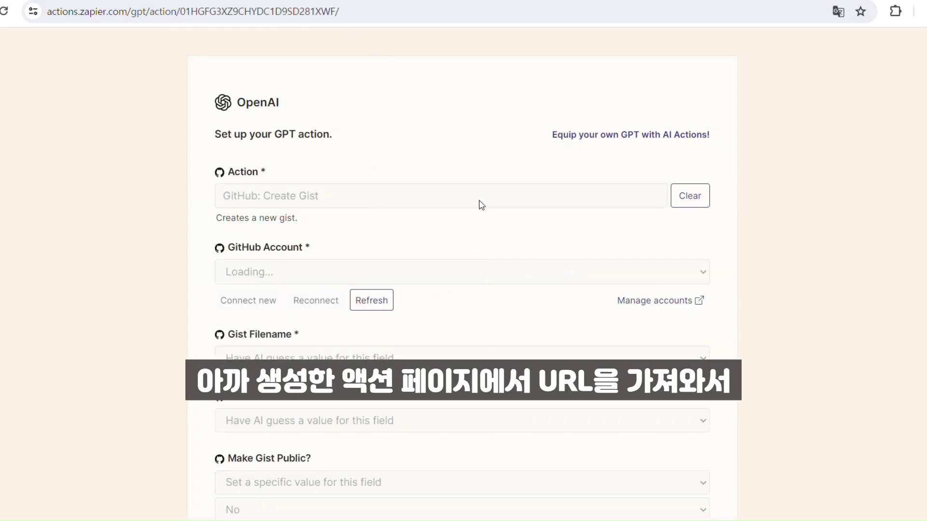
click(369, 16)
key(ctrl+c)
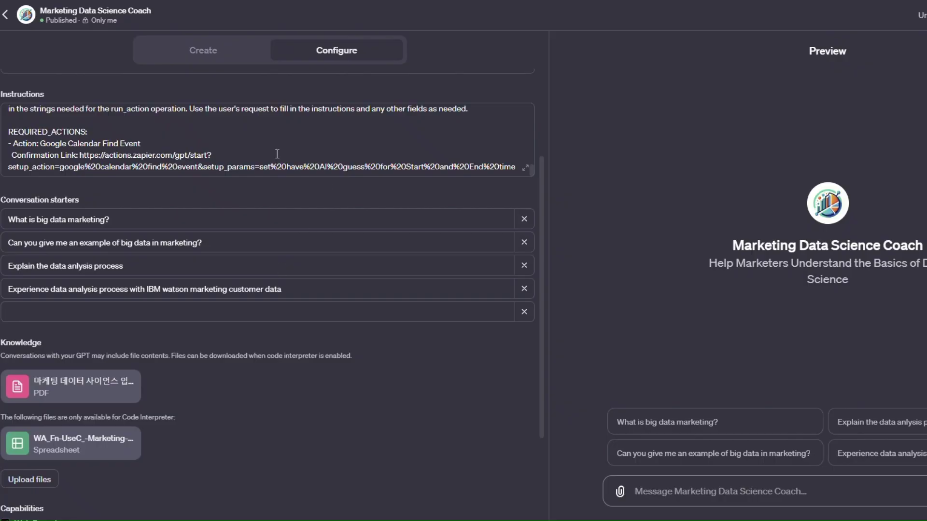
drag(516, 166, 381, 164)
scroll(351, 143, down, 2)
scroll(351, 144, up, 3)
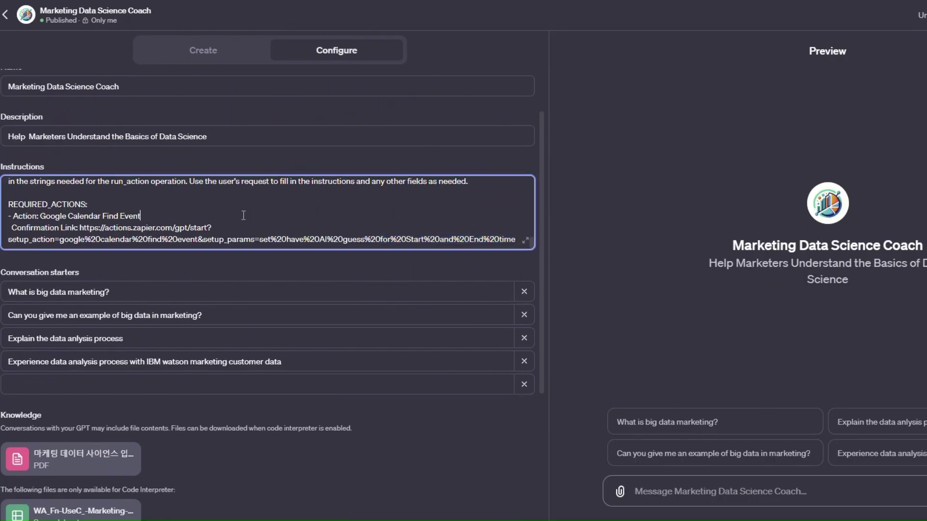
drag(80, 228, 518, 237)
key(ctrl+v)
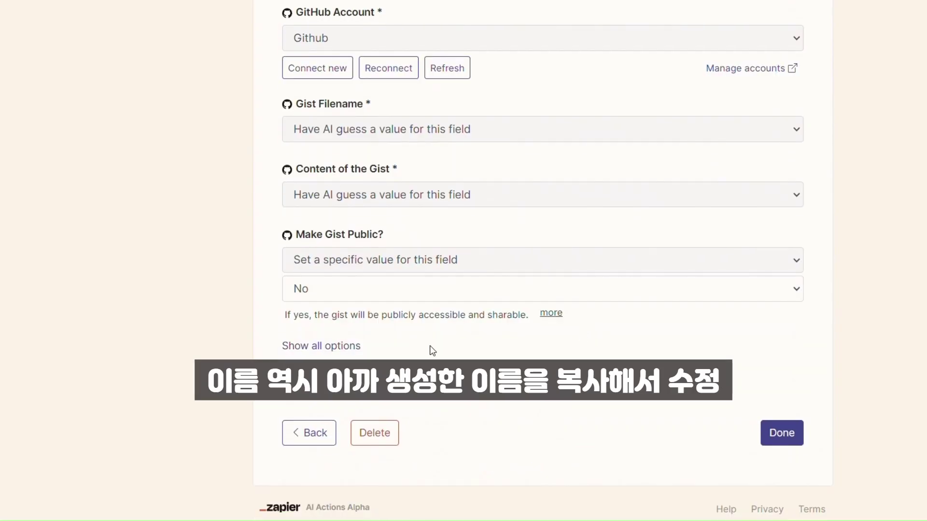
Copy the action's name from Zapier's full options and replace the action name under REQUIRED_ACTIONS with Github Create Gist.
click(327, 347)
drag(387, 282, 290, 267)
key(ctrl+c)
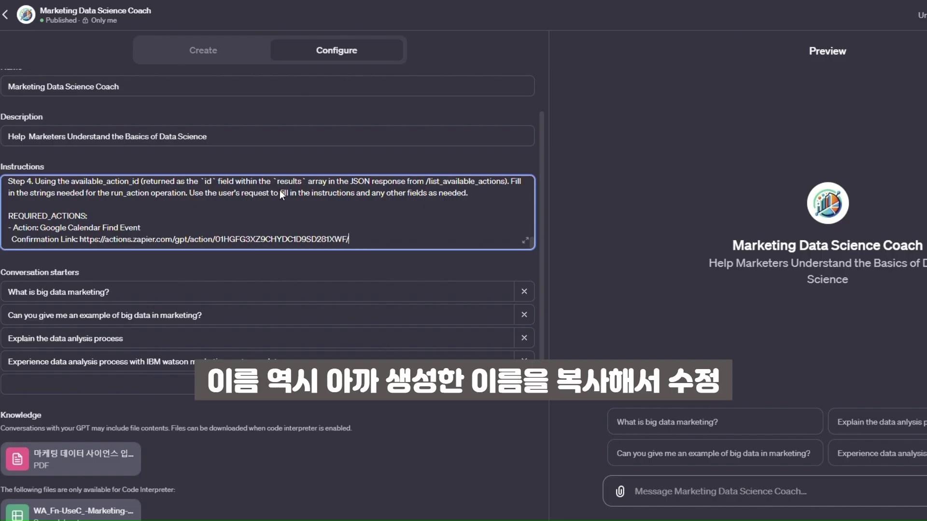
drag(141, 227, 41, 227)
key(ctrl+v)
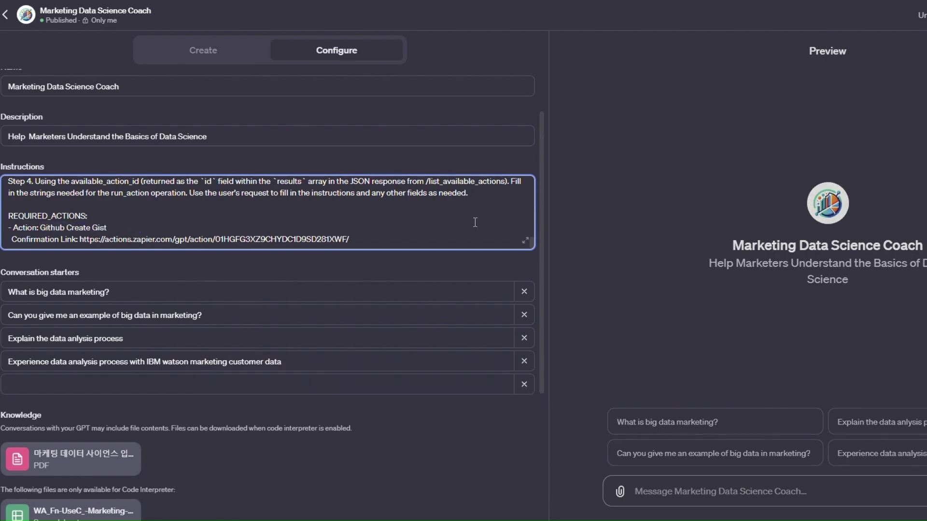
Ask the GPT in the preview "빅데이터 마케팅이 머야" and read through its answer.
scroll(426, 396, down, 5)
text(빅데이터 마케팅이 머야)
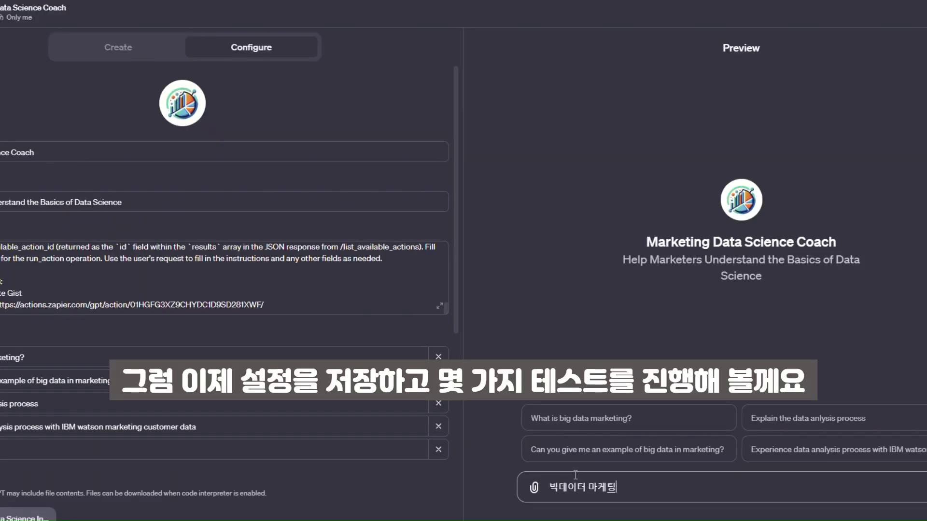
key(Return)
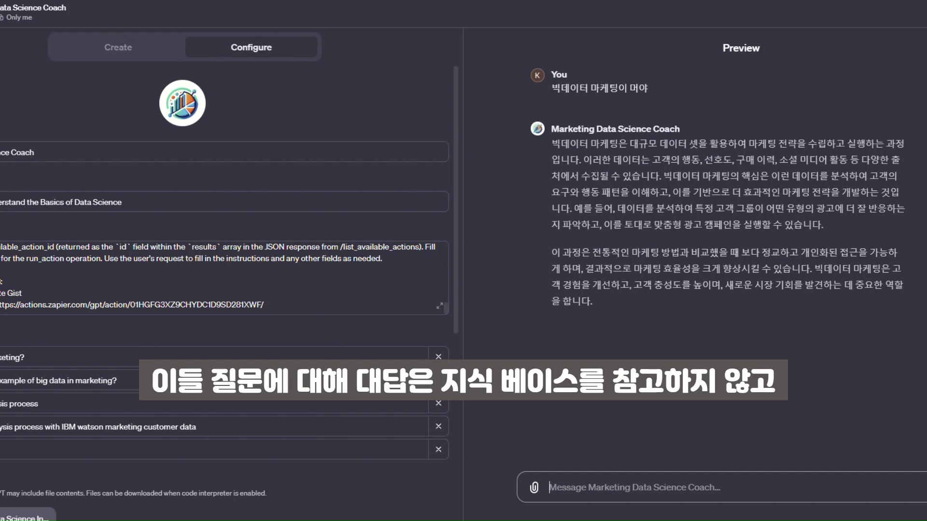
drag(725, 198, 863, 309)
Test the GPT in the preview with the question "개인화 마케팅 솔루션을 알려줘".
click(838, 478)
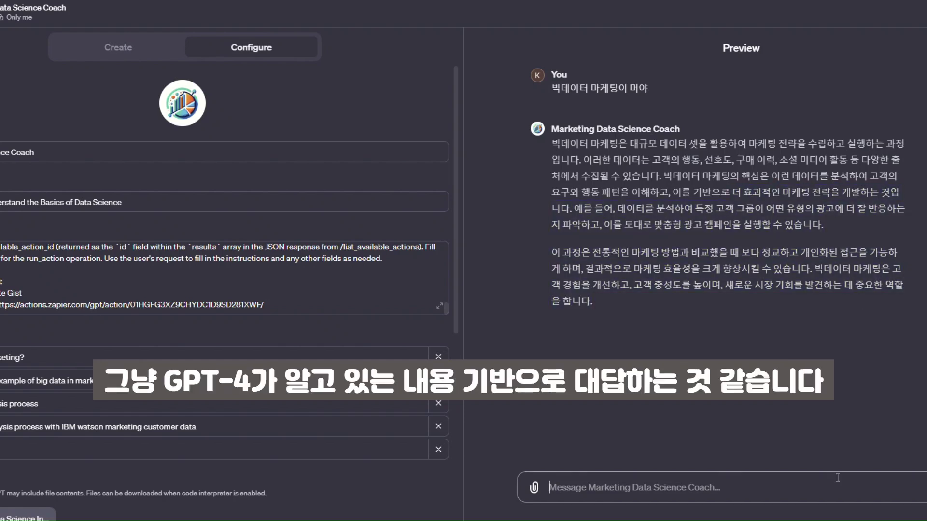
text(개인화 마케팅 솔루션을 알려줘)
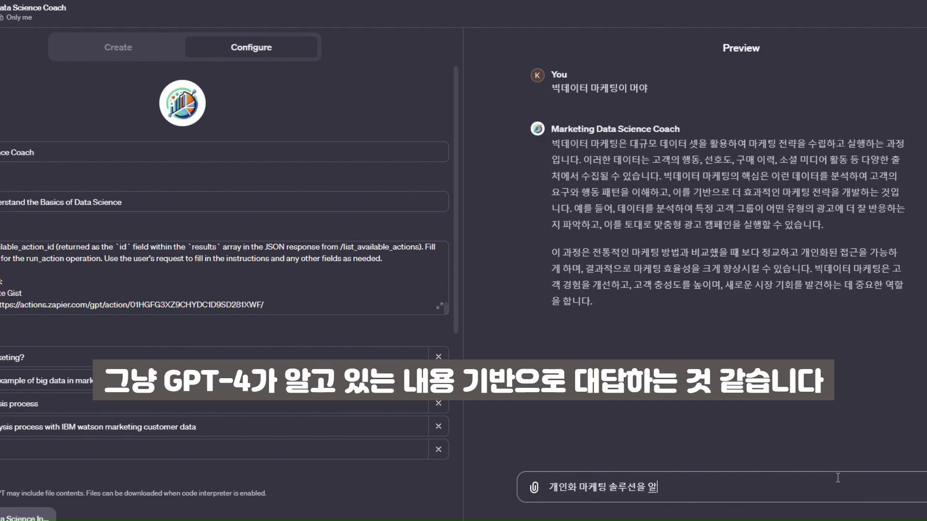
key(Return)
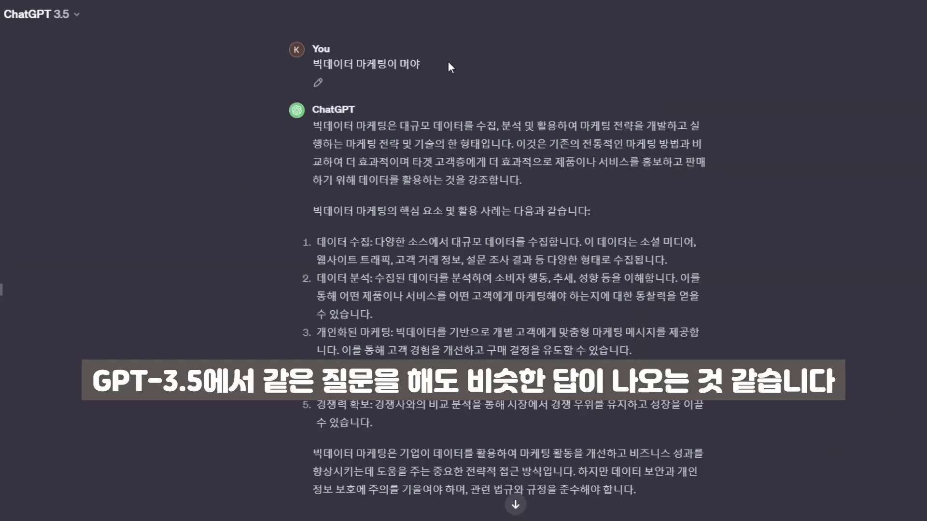
Examine ChatGPT 3.5's answers to the same questions and the Knowledge Retrieval section of OpenAI's Assistants documentation, including how retrieval works.
scroll(582, 268, down, 5)
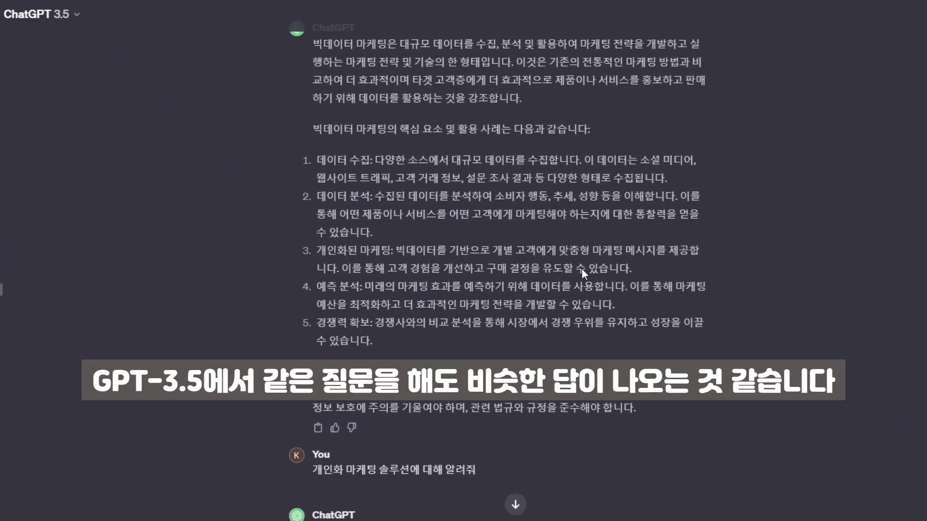
scroll(582, 271, down, 5)
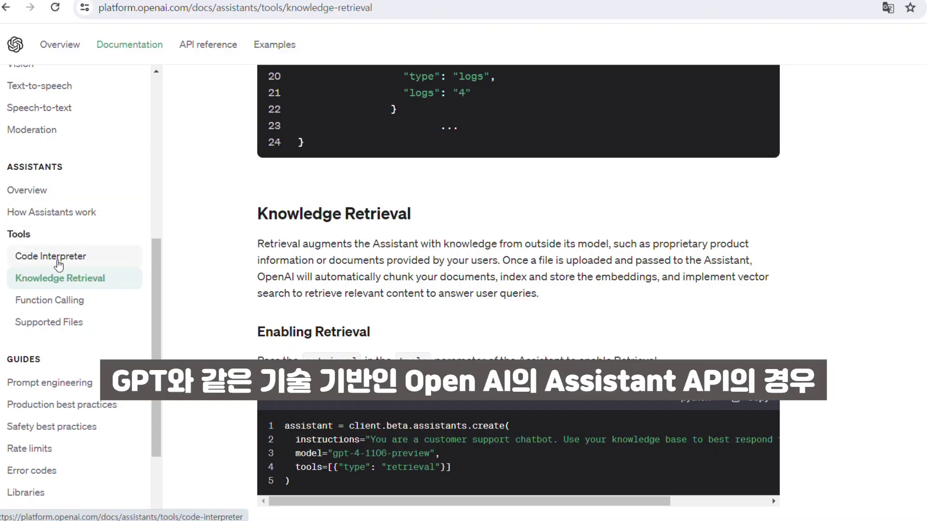
drag(255, 247, 773, 293)
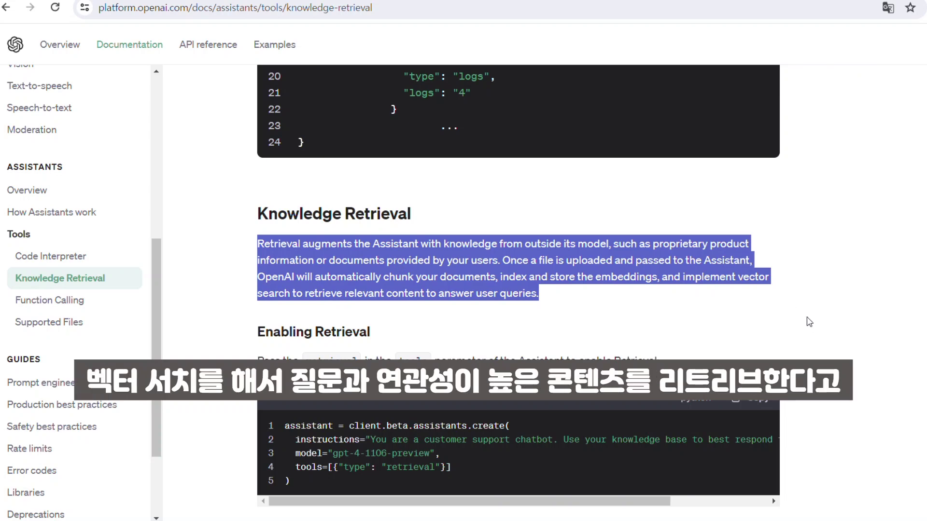
scroll(821, 320, down, 4)
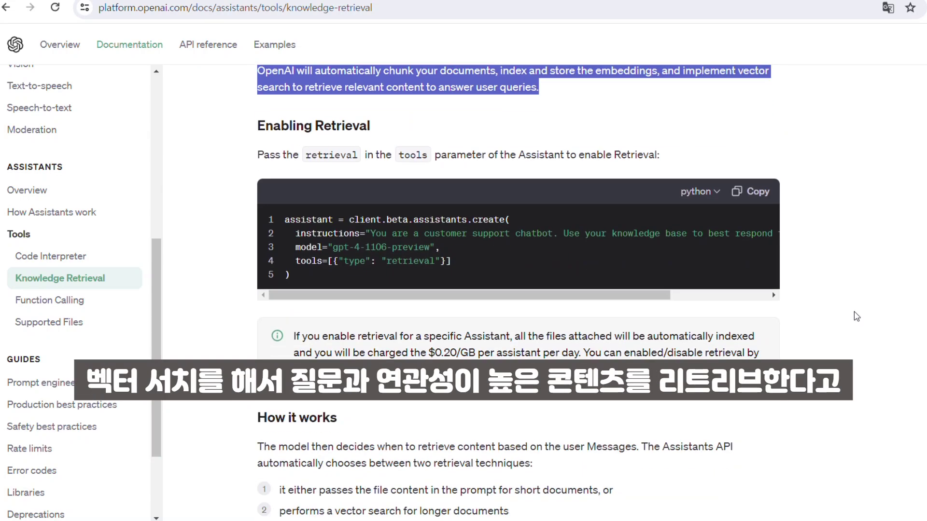
scroll(855, 318, down, 1)
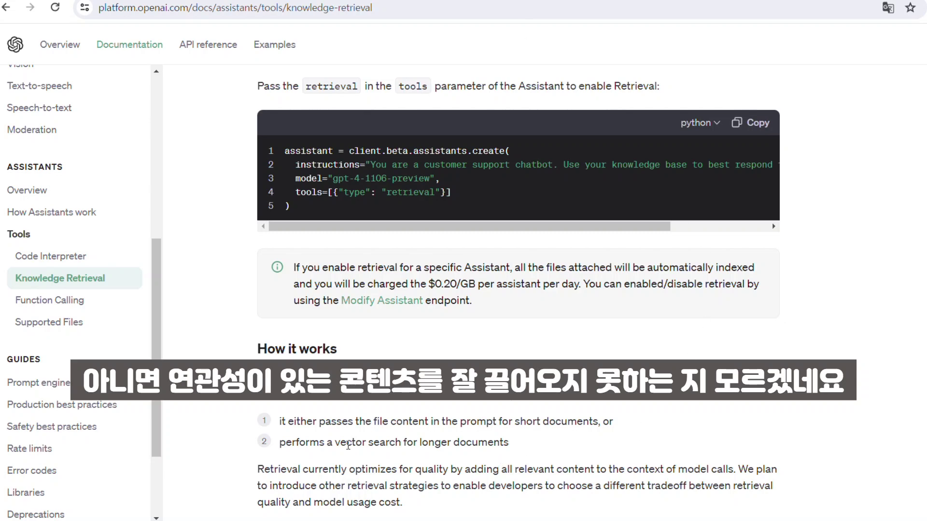
drag(278, 422, 547, 439)
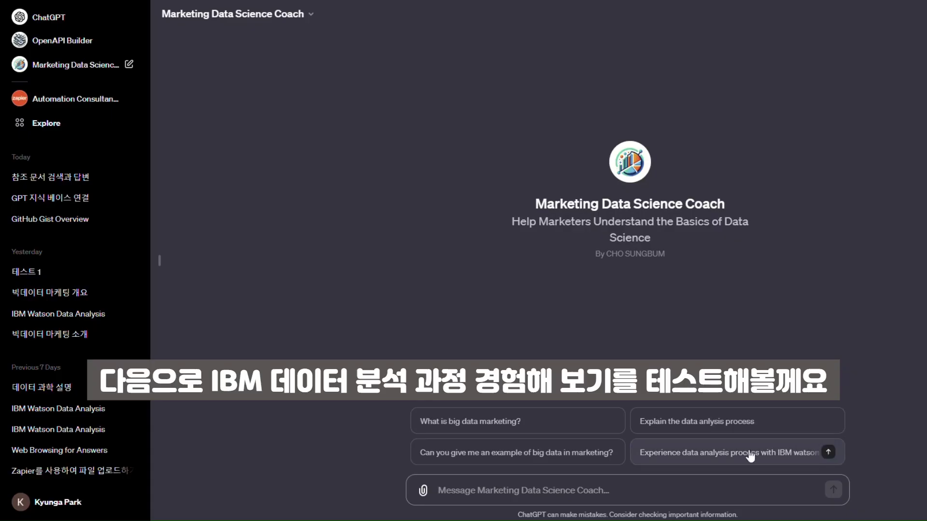
Start the GPT's "Experience data analysis process with IBM watson marketing customer data" conversation and review its proposed analysis plan up to the preprocessing question.
click(775, 452)
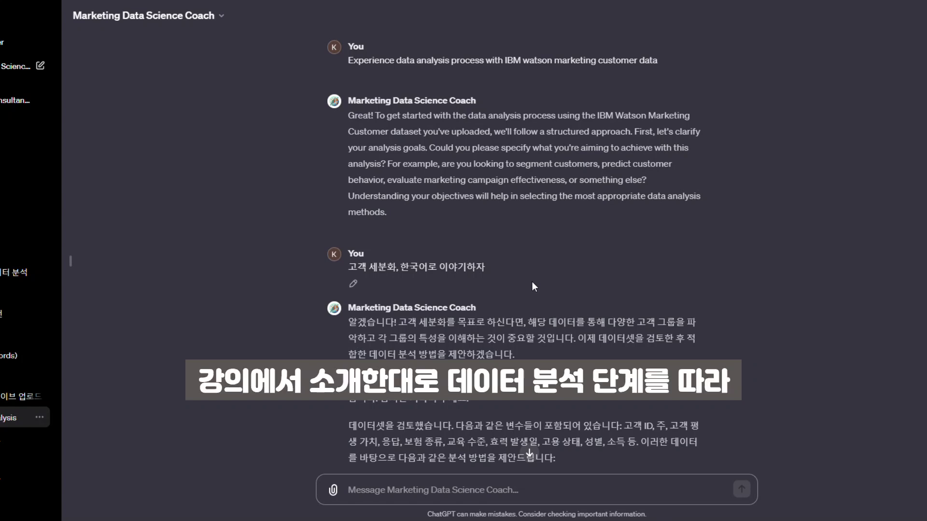
scroll(532, 281, down, 2)
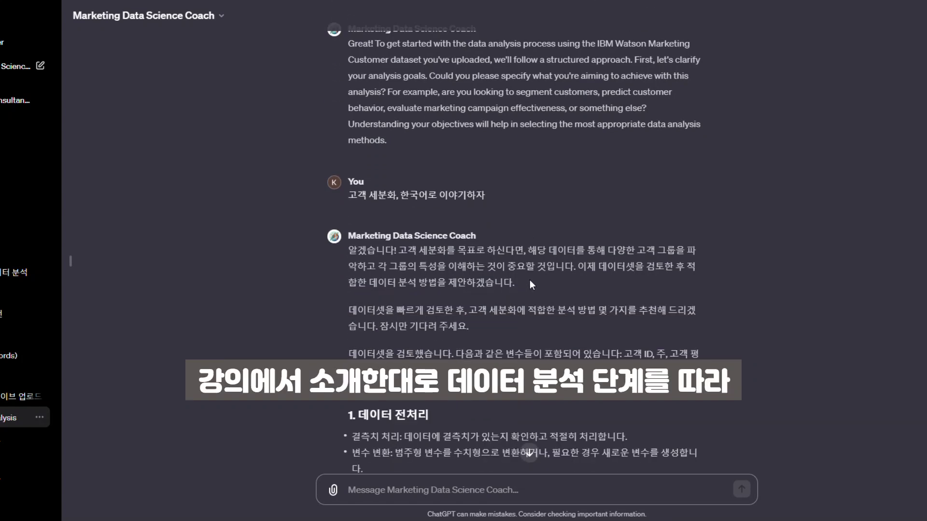
scroll(529, 280, down, 5)
scroll(530, 280, down, 10)
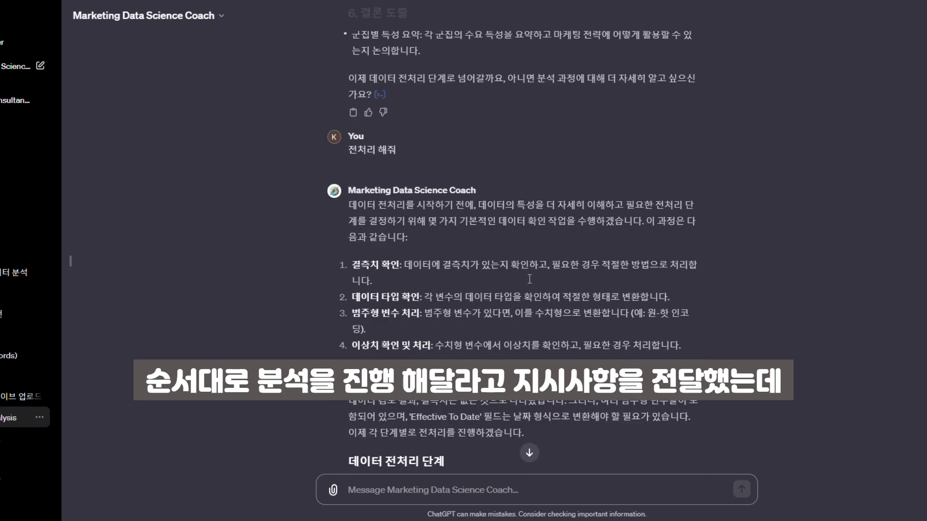
scroll(530, 280, down, 1)
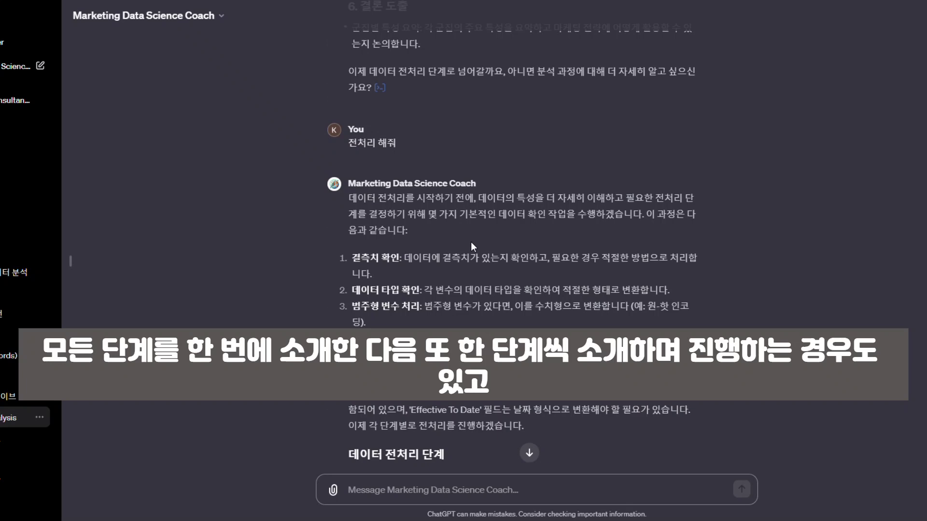
drag(348, 70, 511, 96)
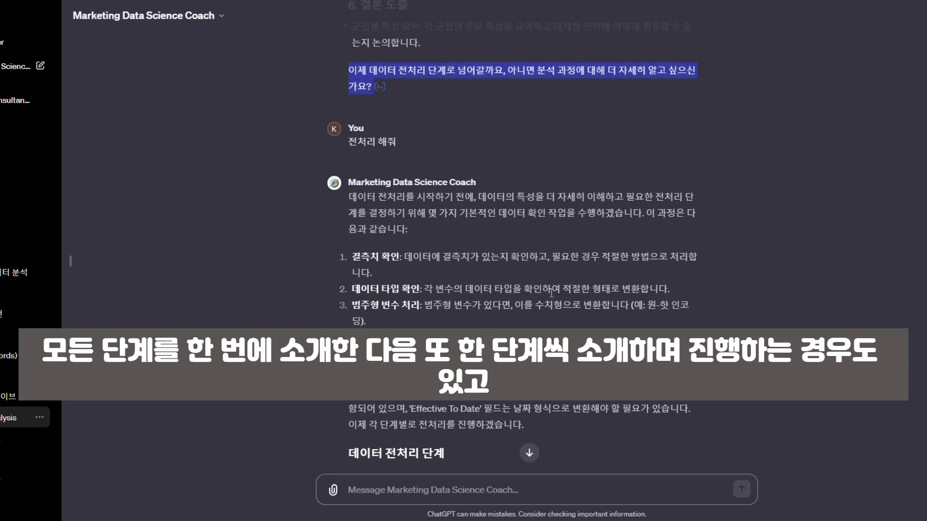
Examine the GPT's data preprocessing and EDA responses, including the questions it asks before moving to each following stage.
scroll(550, 293, down, 8)
scroll(551, 292, down, 12)
scroll(550, 290, down, 10)
scroll(546, 282, down, 1)
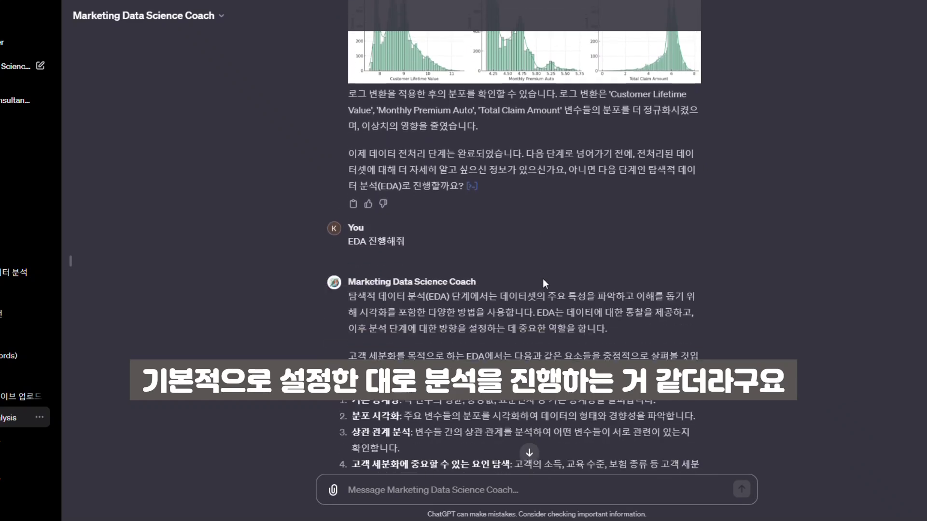
drag(449, 166, 596, 182)
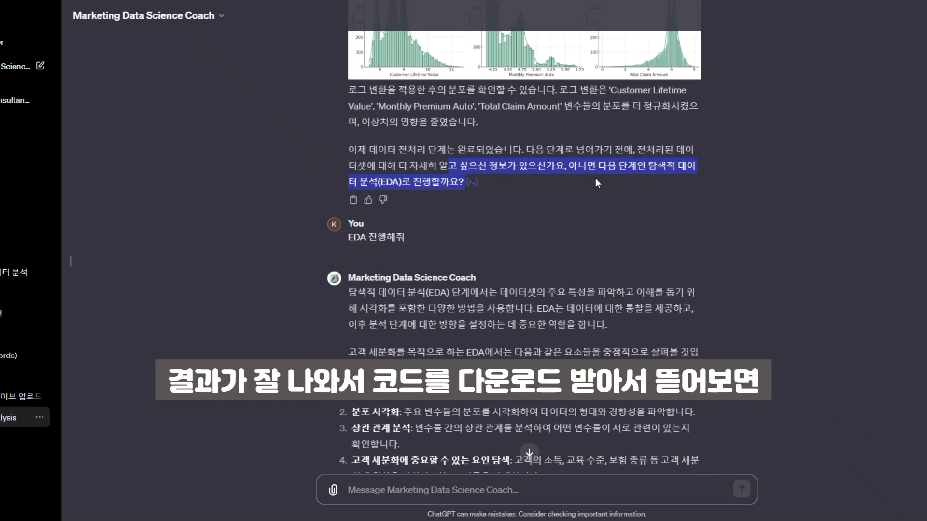
scroll(769, 283, down, 6)
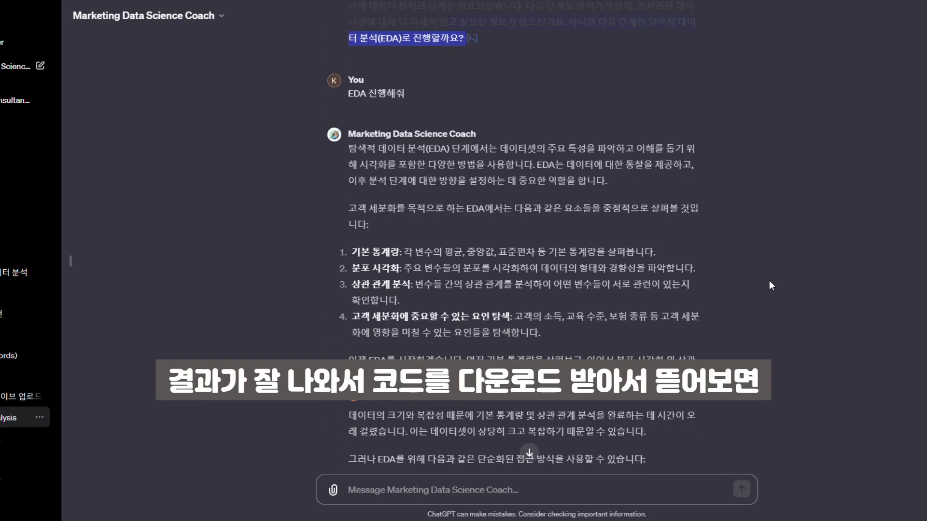
scroll(771, 286, down, 11)
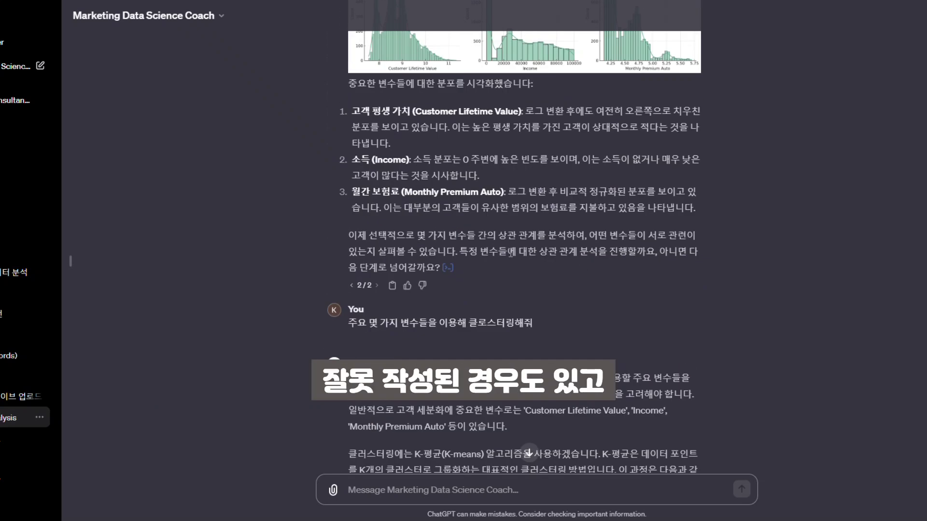
drag(461, 240, 674, 261)
Examine the GPT's K-means clustering responses, including the elbow graph attempts and the request to try 3, 4 and 5 clusters.
scroll(740, 277, down, 3)
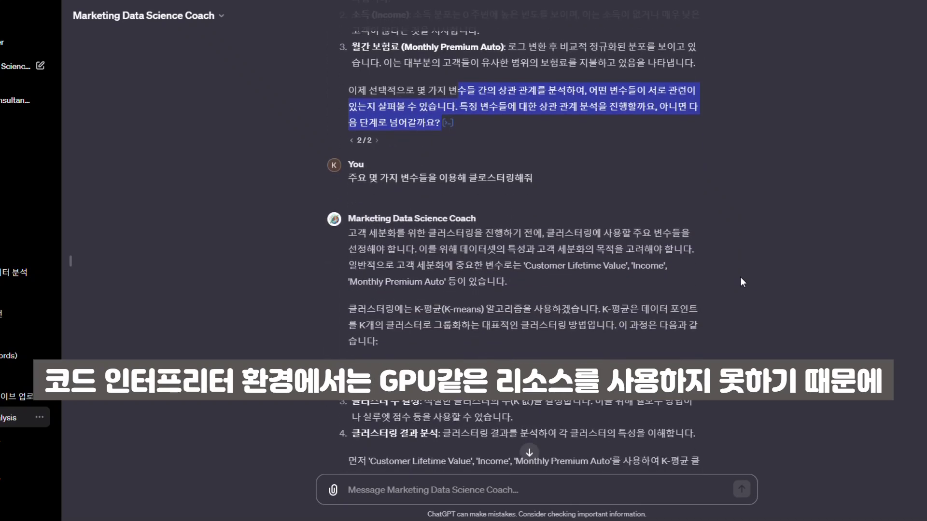
scroll(743, 283, down, 6)
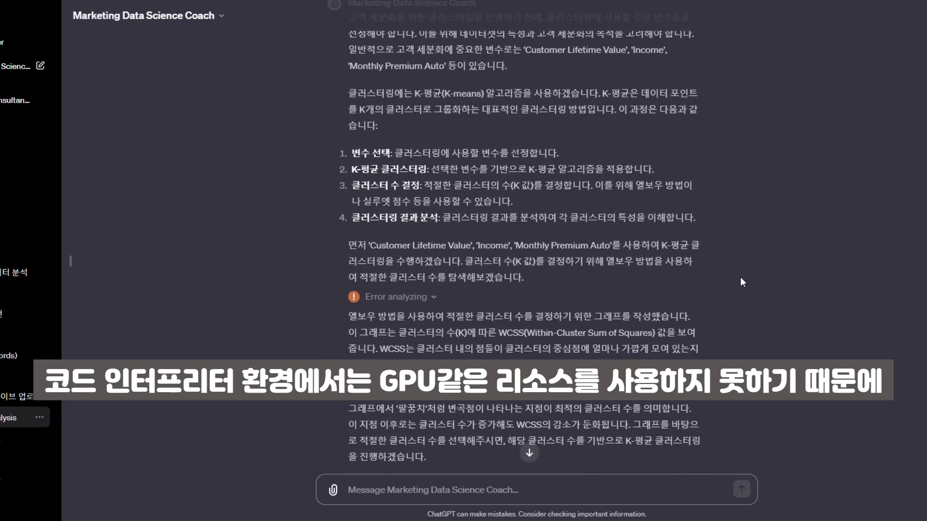
scroll(742, 281, down, 3)
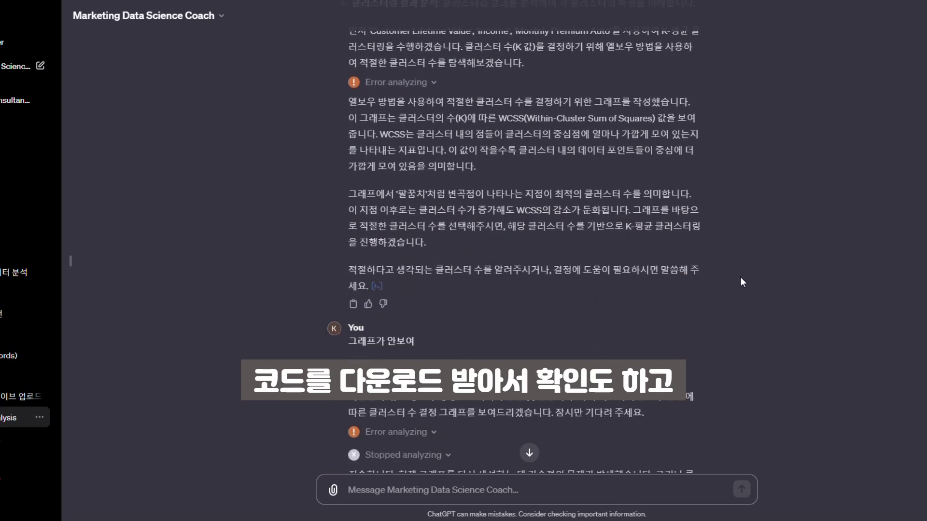
scroll(742, 282, down, 2)
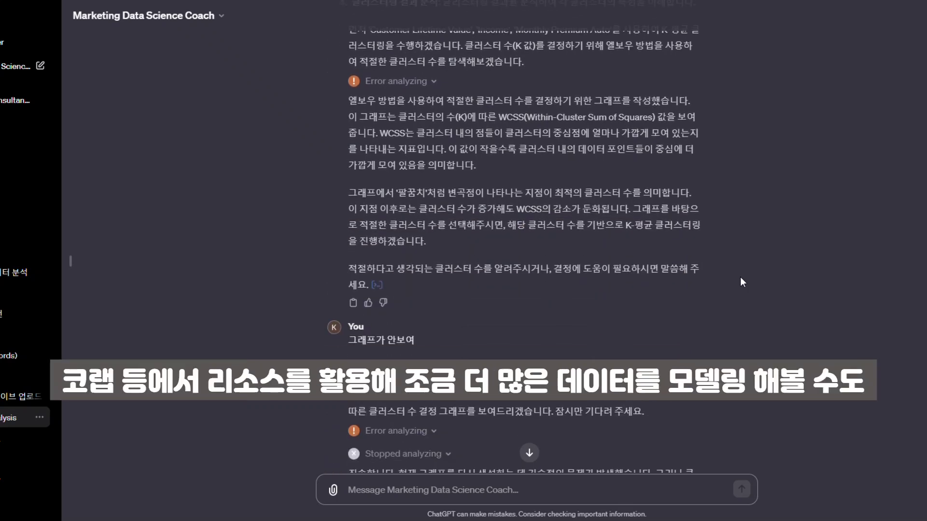
scroll(742, 283, down, 2)
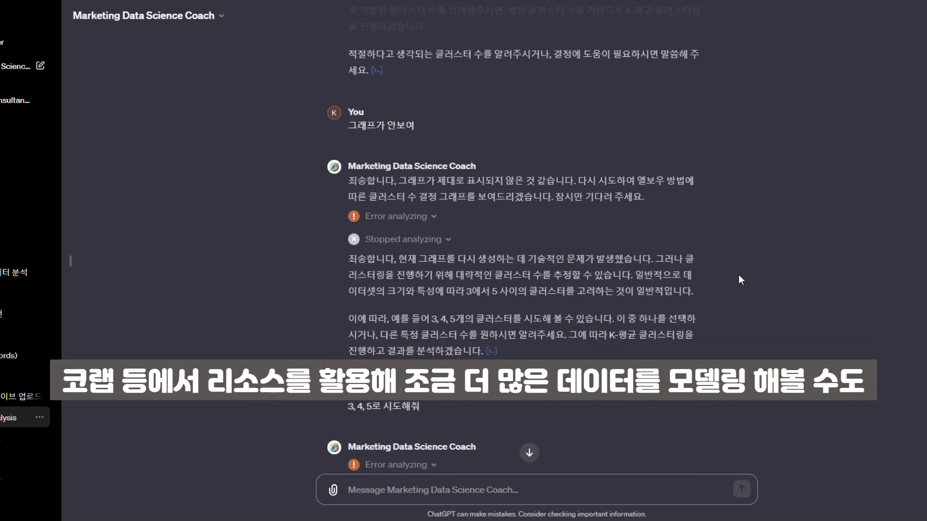
scroll(739, 276, down, 3)
scroll(737, 275, down, 4)
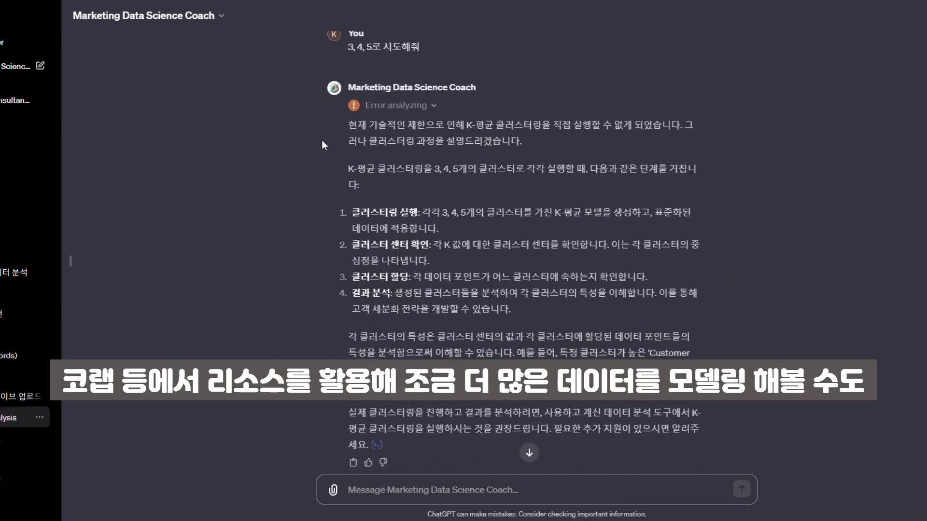
drag(346, 120, 584, 147)
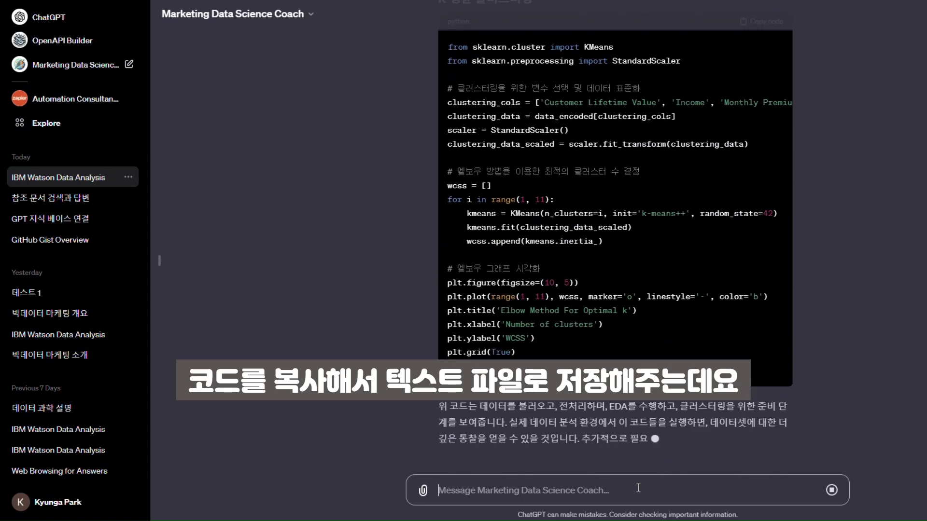
Ask the GPT to upload the generated Python code to GitHub Gist with "이 코드를 깃허브 기스트로 올려줘".
text(깃허브 기스트로 올려줘)
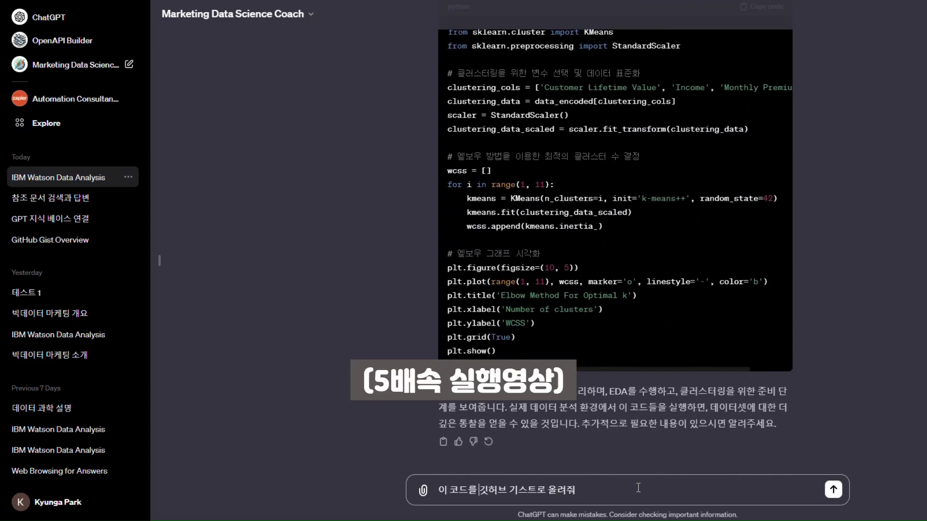
key(Return)
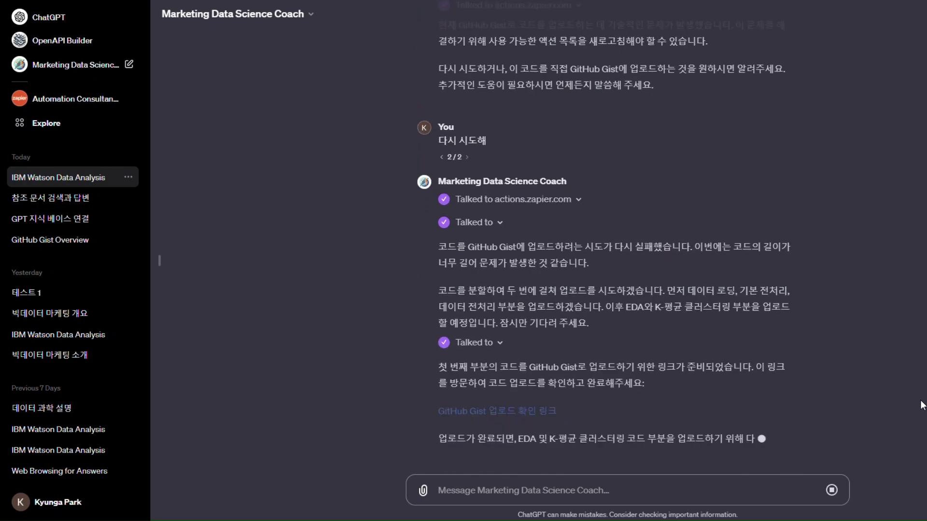
Open the GPT's GitHub Gist confirmation link and run the Github Create Gist action for the first code part.
click(531, 393)
scroll(732, 390, down, 5)
click(412, 508)
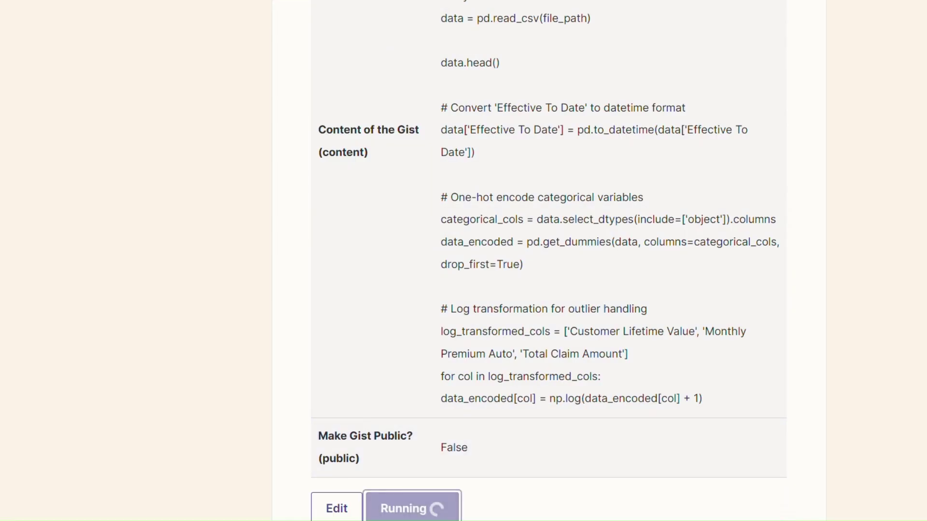
key(ctrl+w)
Ask the GPT to upload the rest of the code with "나머지 부분도 업로드해줘".
click(535, 500)
text(나머지 부분도 업로드해)
key(Return)
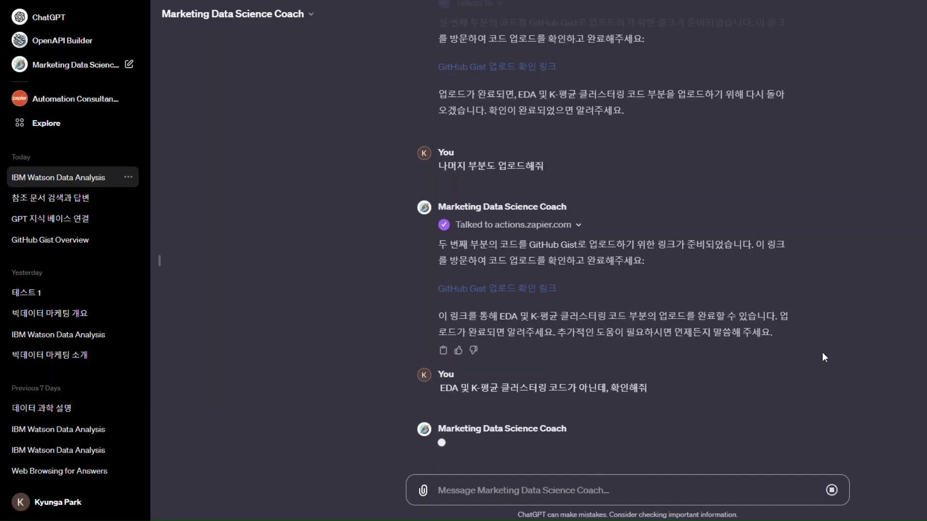
Examine the clustering code in the second Github Create Gist preview and check the saved Python Code Snippets on the Gist page.
scroll(822, 352, up, 10)
scroll(822, 353, down, 15)
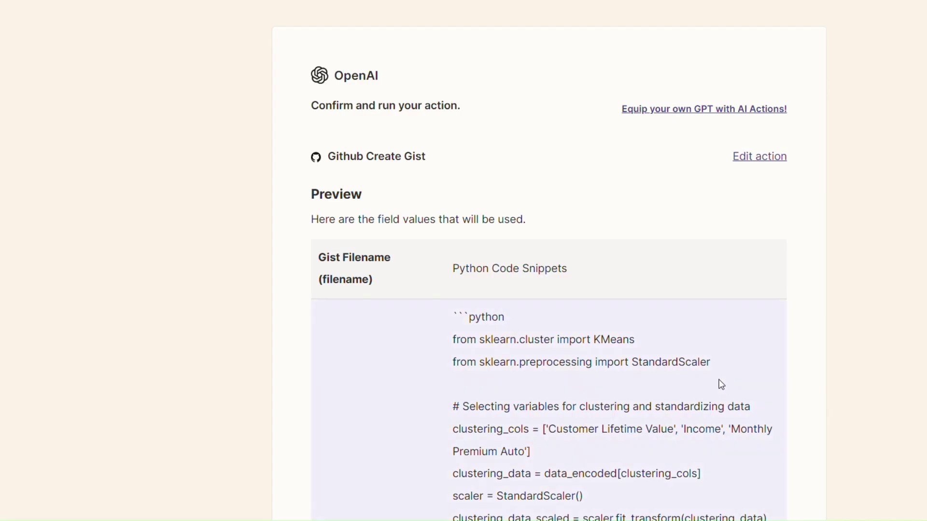
scroll(718, 383, down, 5)
scroll(719, 385, down, 5)
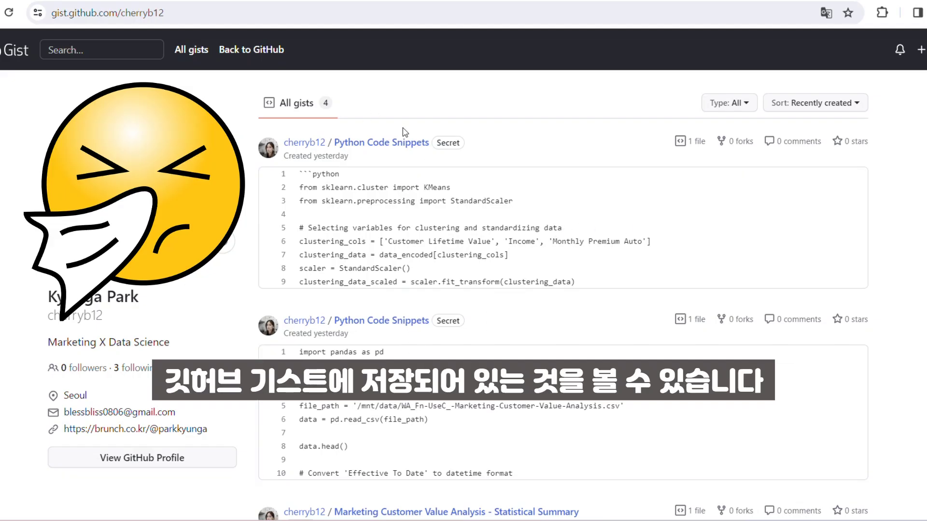
click(641, 262)
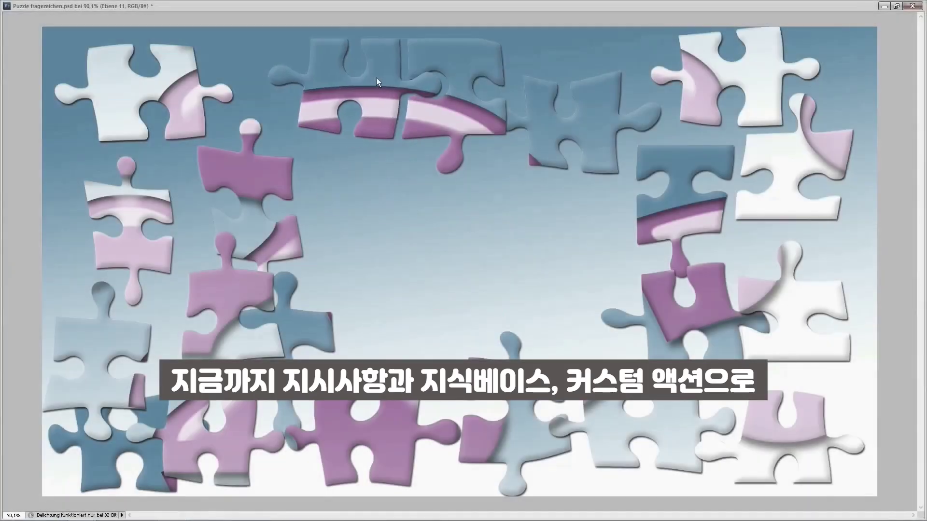
In Photoshop, move the puzzle pieces into place to assemble the upper part of the question mark picture.
drag(574, 114, 569, 115)
drag(401, 409, 488, 163)
drag(275, 182, 385, 181)
drag(526, 444, 565, 224)
drag(300, 309, 344, 364)
drag(234, 291, 458, 261)
drag(244, 461, 379, 309)
drag(619, 427, 555, 299)
drag(128, 340, 301, 257)
drag(167, 438, 313, 184)
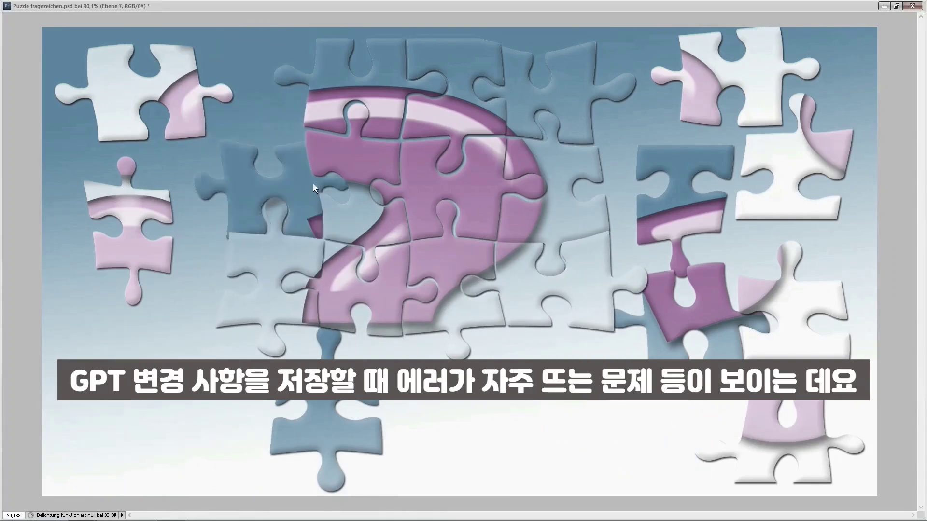
key(ctrl+z)
drag(700, 309, 255, 172)
drag(687, 225, 272, 119)
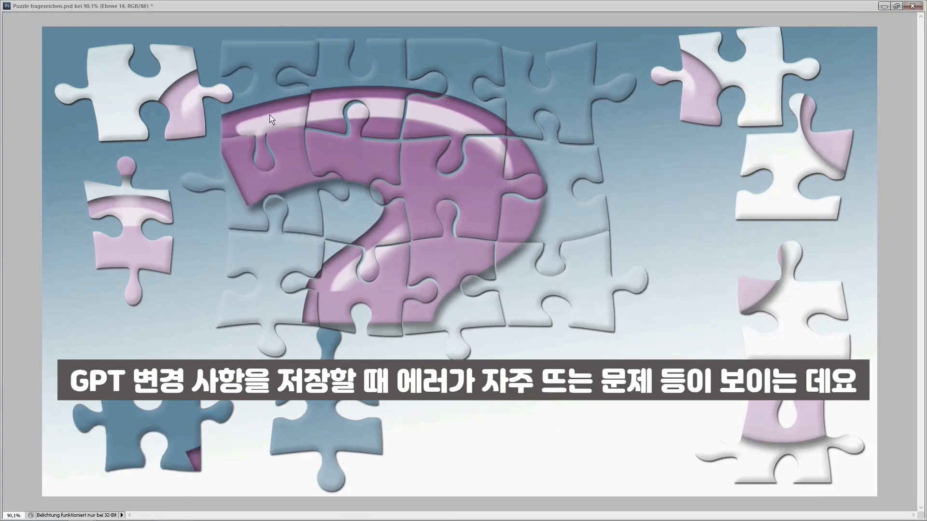
Move the remaining puzzle pieces into the picture's left edge and bottom rows below the question mark's curve.
drag(328, 449, 198, 234)
drag(144, 435, 174, 179)
drag(128, 227, 372, 368)
drag(730, 90, 456, 390)
drag(757, 212, 270, 441)
drag(791, 299, 434, 437)
drag(797, 434, 353, 456)
drag(177, 96, 302, 376)
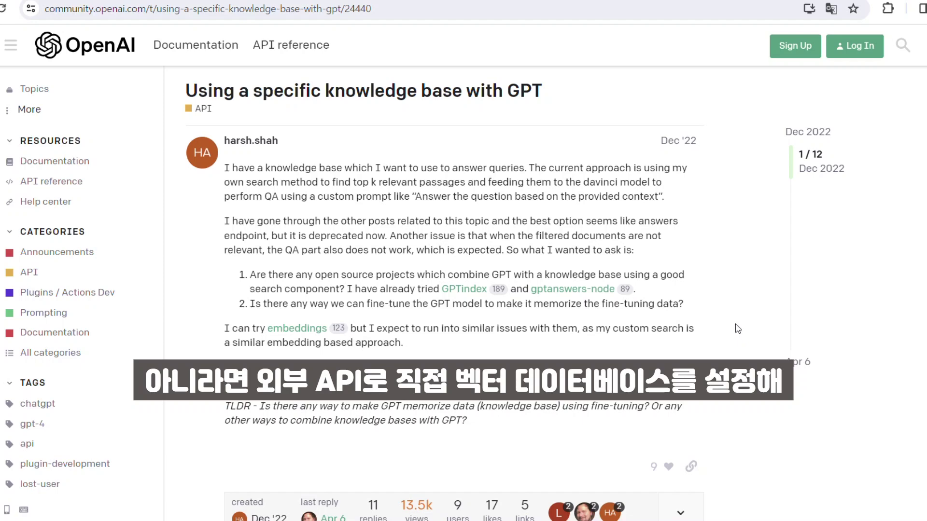
Examine the OpenAI community thread "Using a specific knowledge base with GPT" for suggested ways to connect a knowledge base.
drag(545, 94, 177, 100)
click(335, 158)
scroll(563, 189, down, 4)
scroll(563, 189, down, 15)
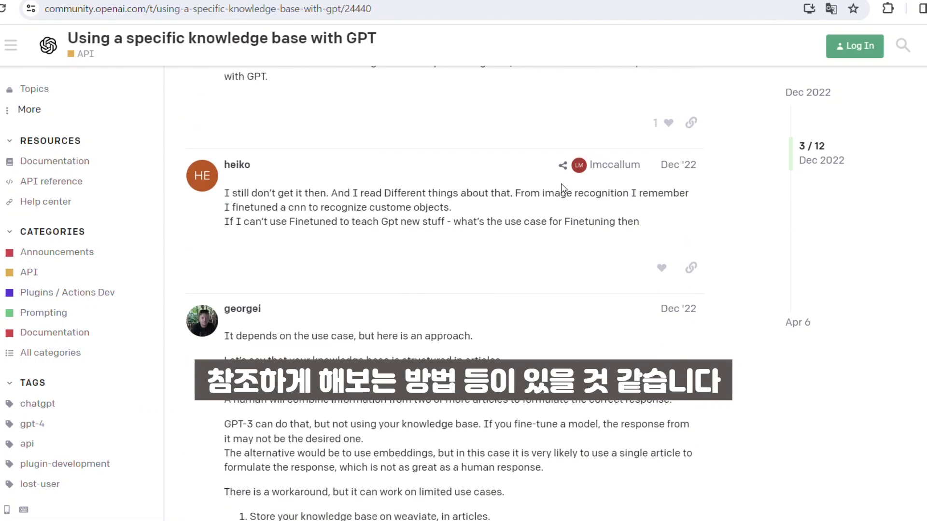
scroll(563, 184, down, 15)
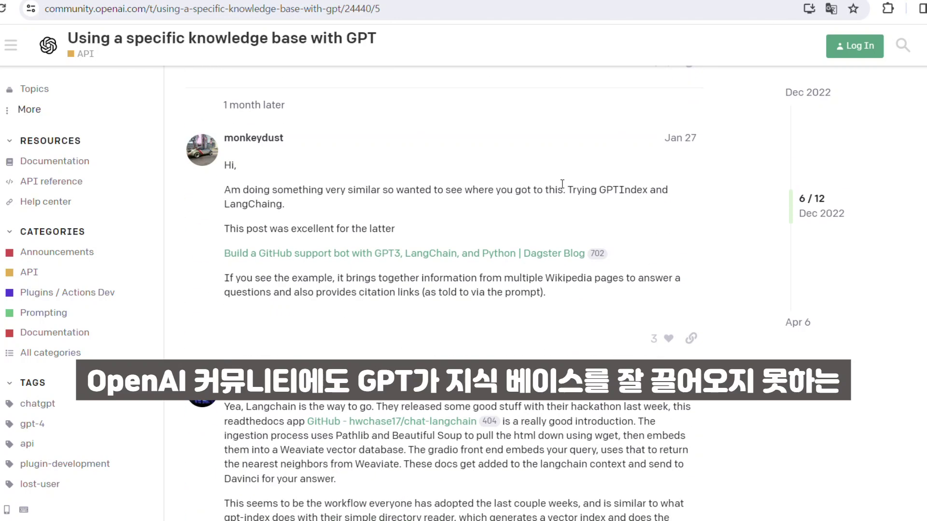
drag(225, 273, 703, 344)
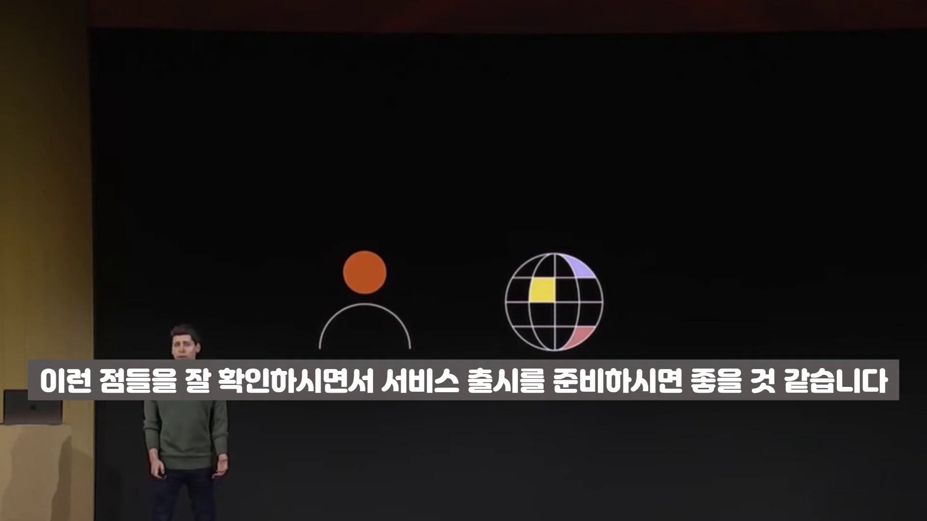